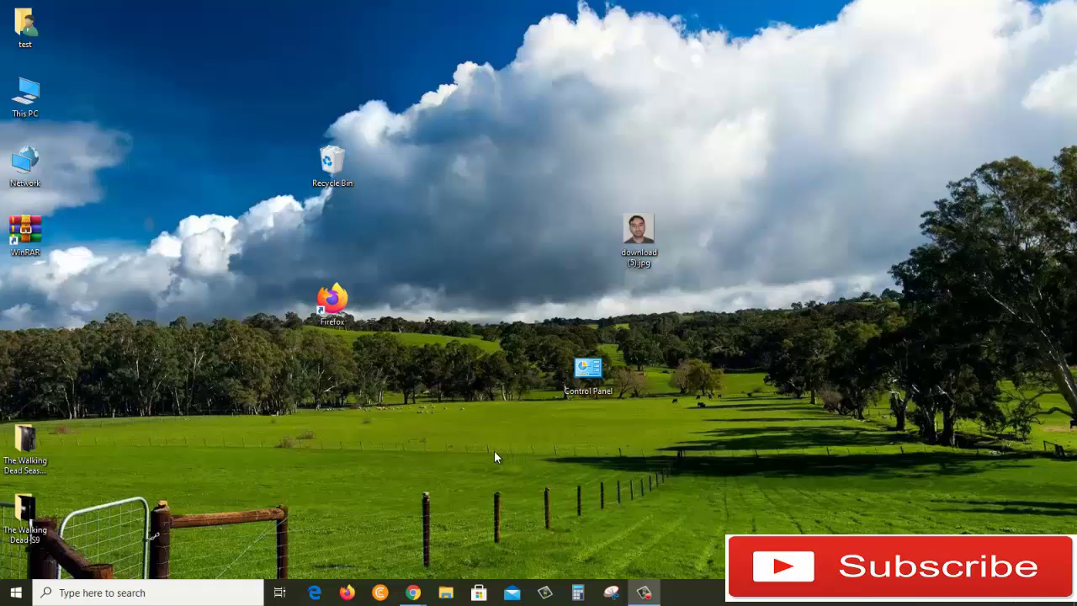
Open This PC from the desktop and refresh its list of drives
left_click(36, 112)
double_click(36, 112)
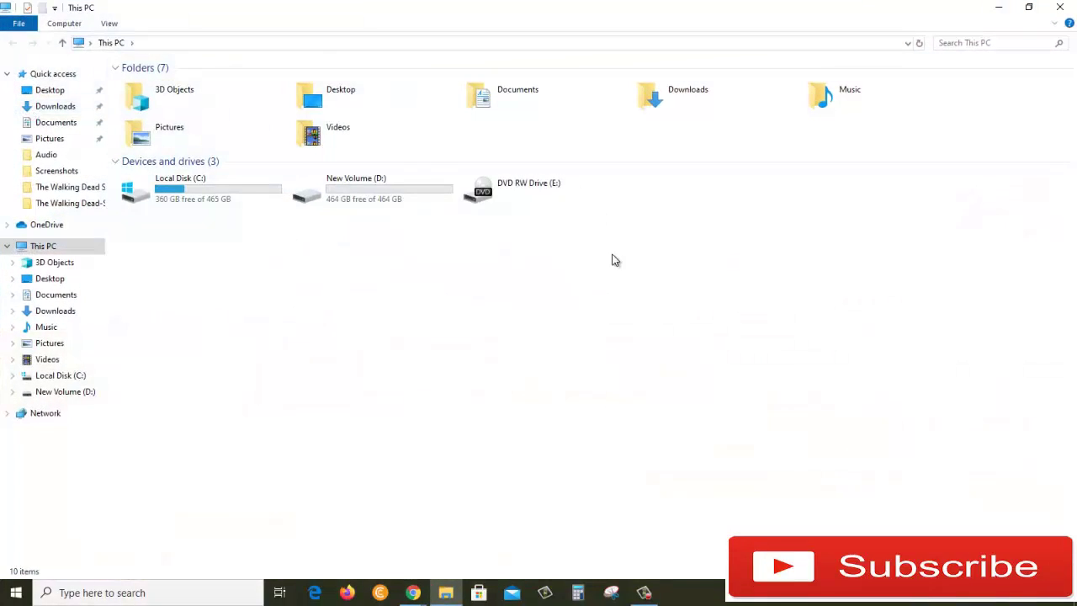
right_click(699, 271)
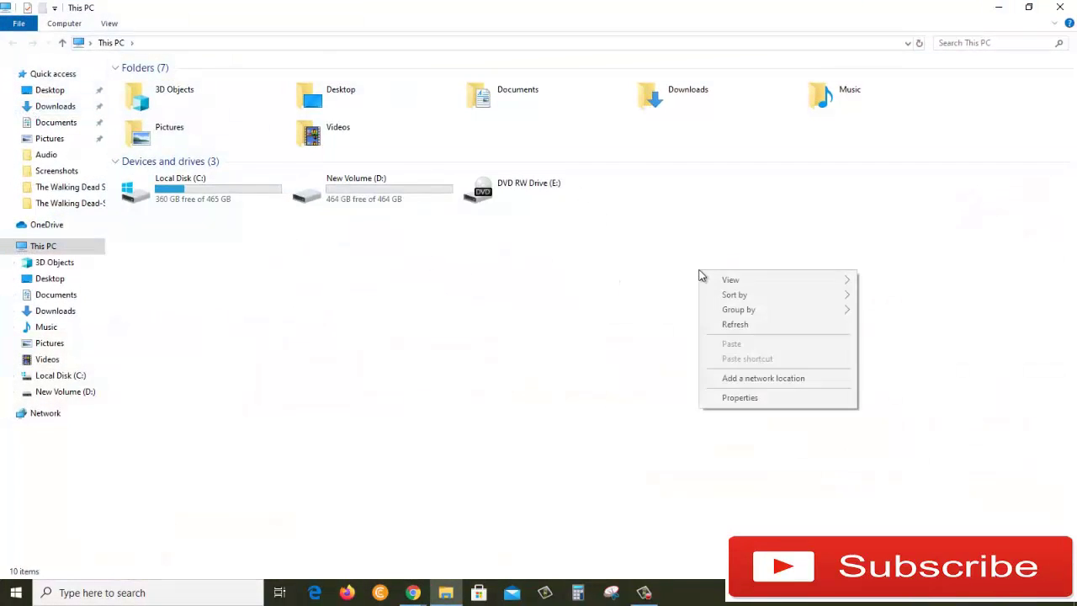
left_click(756, 326)
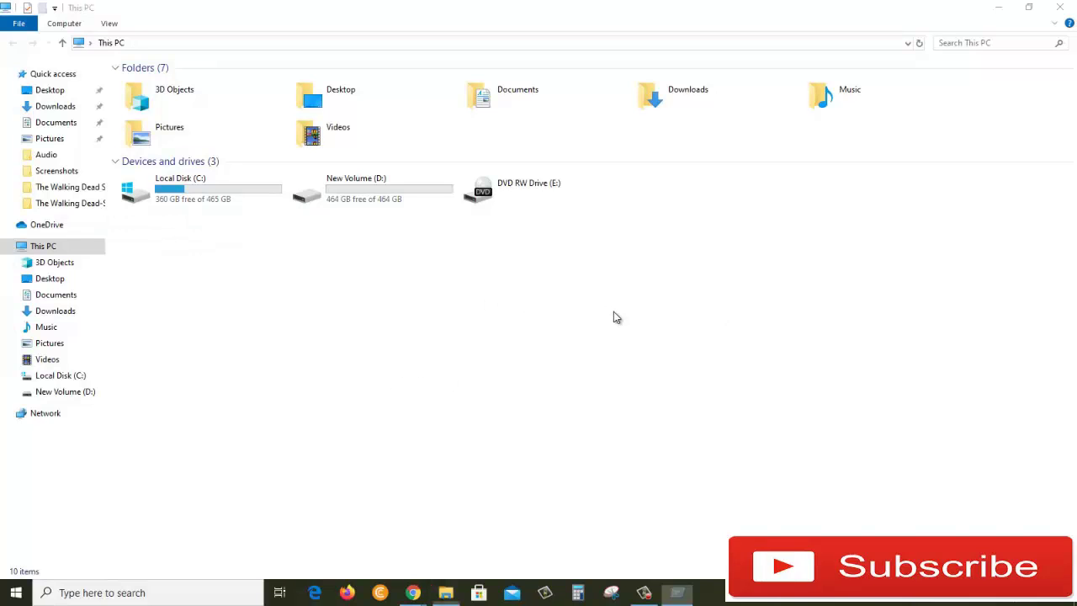
Run diskpart and use the list disk command to examine the connected disks, marking the Disk 1 row before closing the console
key("super+r")
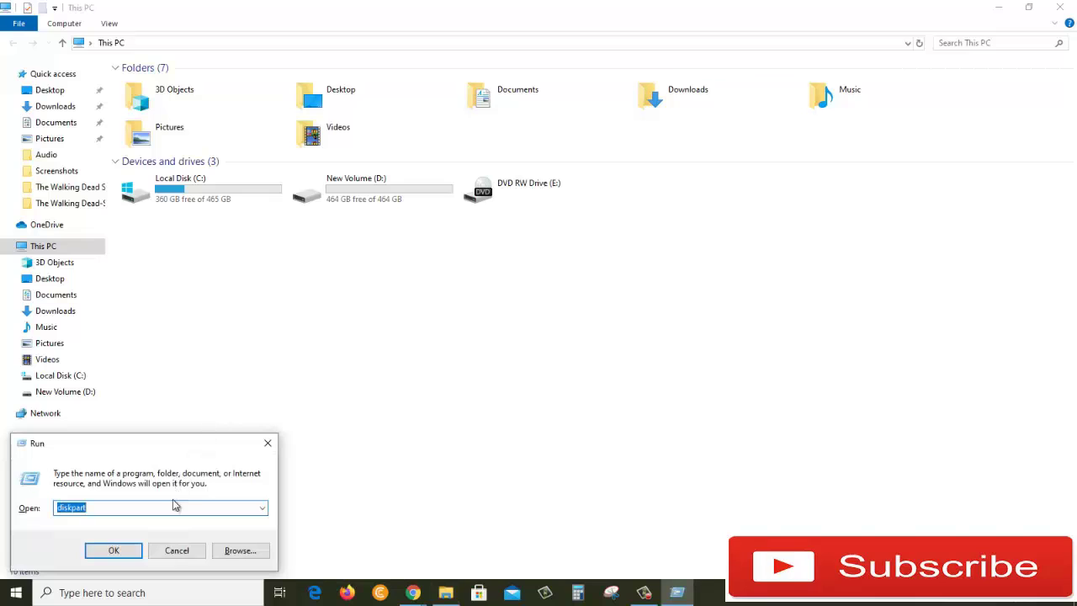
type("disk")
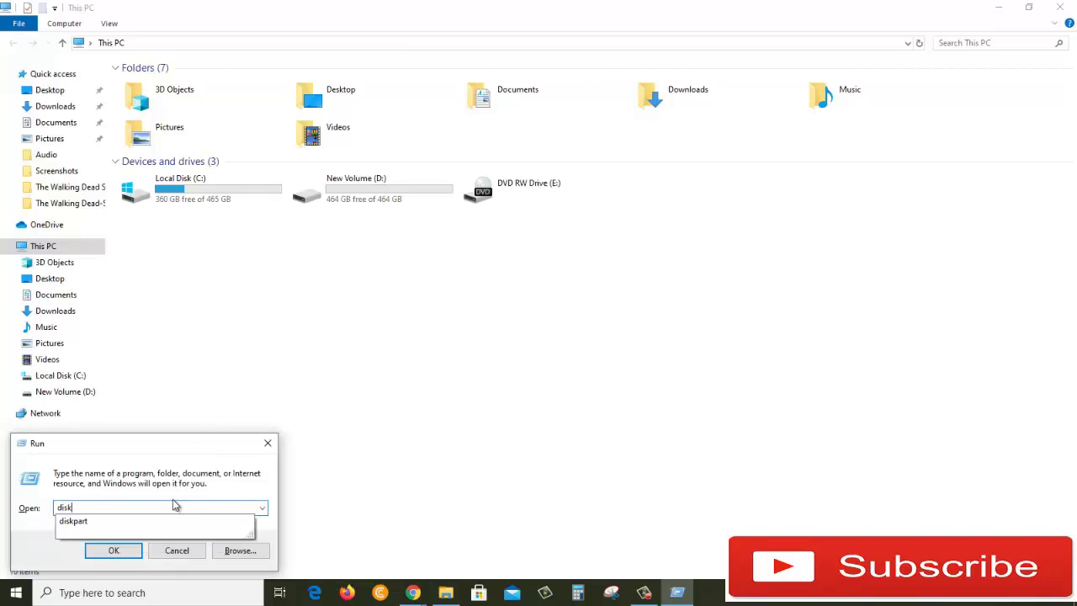
type("part")
key("Return")
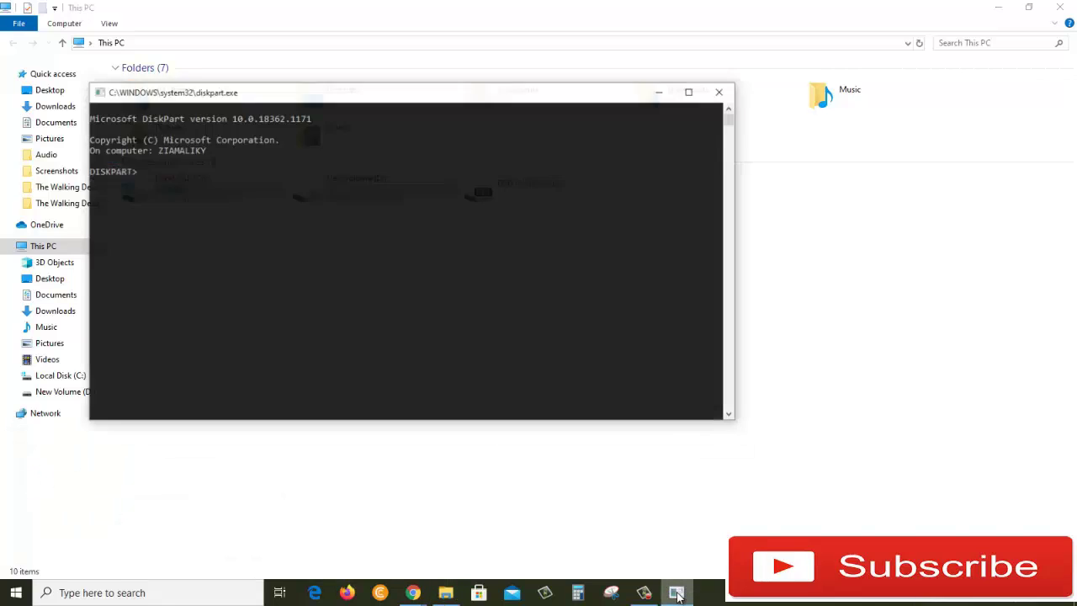
type("list disk")
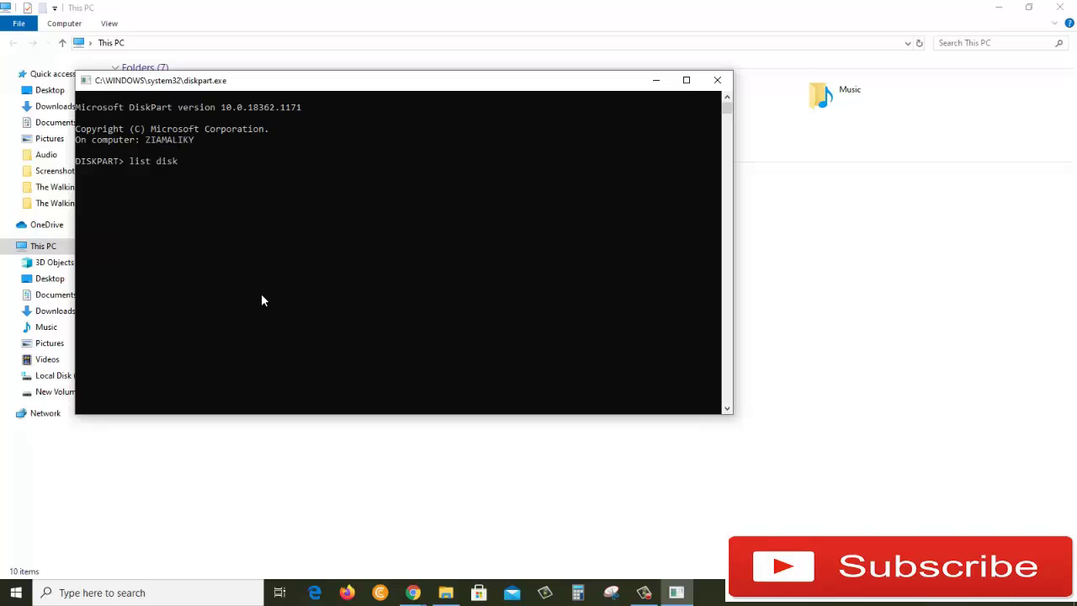
key("Return")
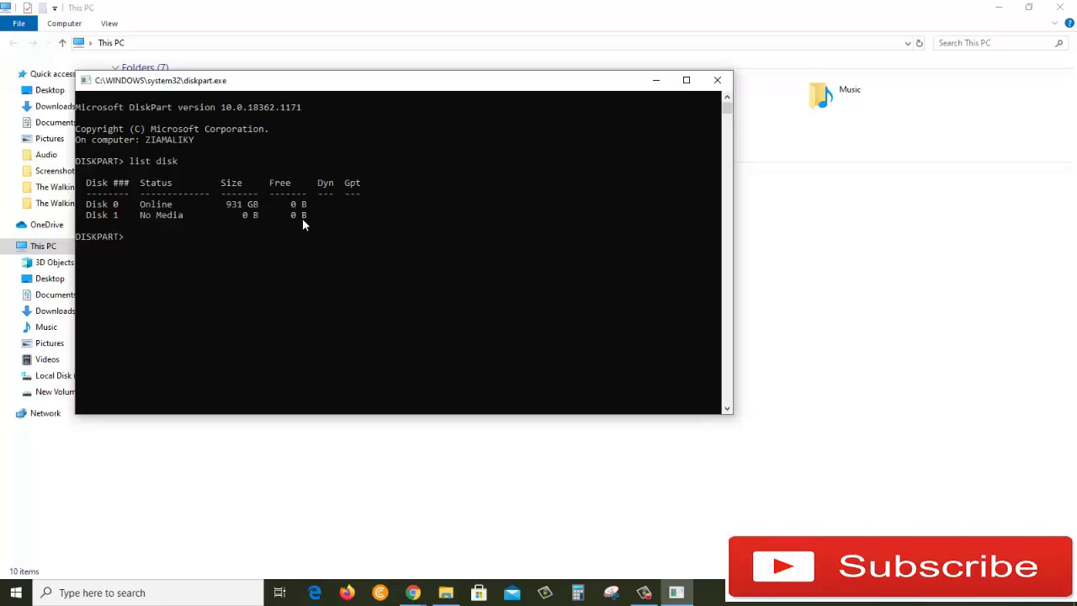
left_click_drag(306, 217, 85, 221)
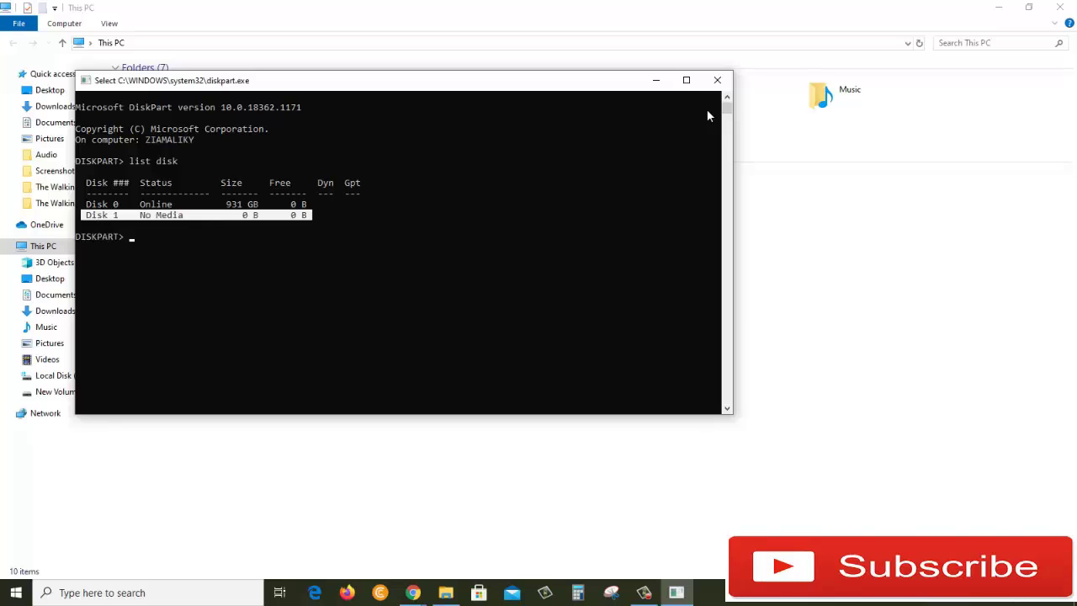
left_click(717, 80)
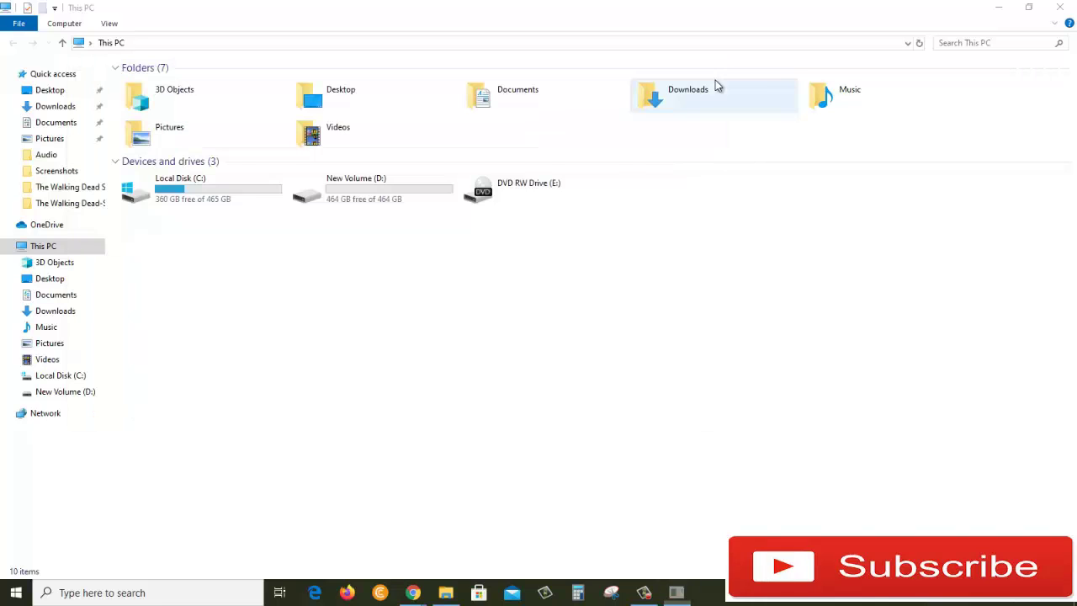
Open Disk Management in the Computer Management console of this PC
right_click(34, 246)
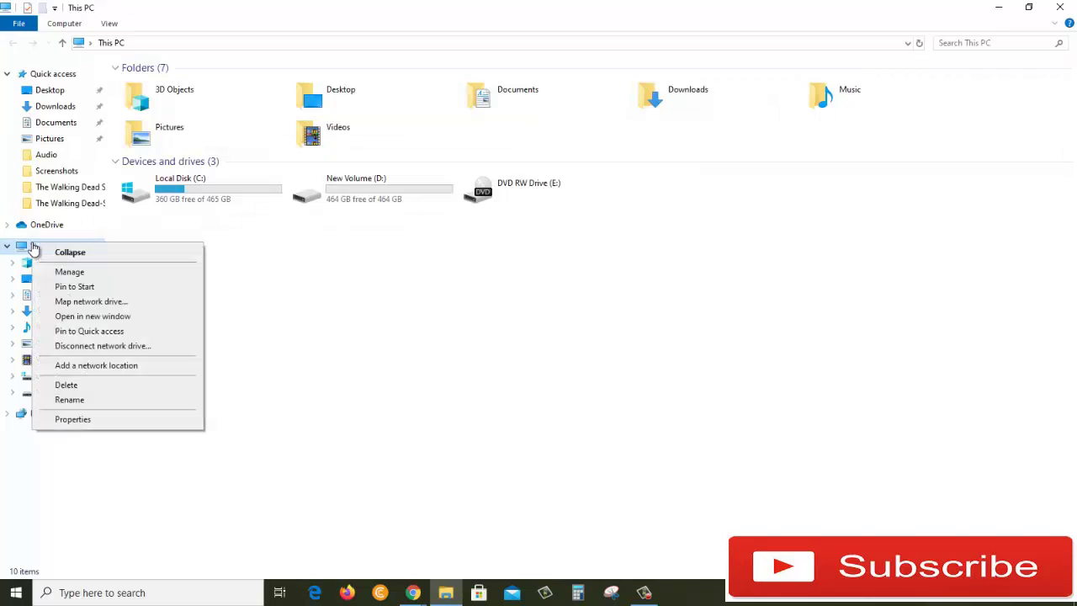
left_click(69, 273)
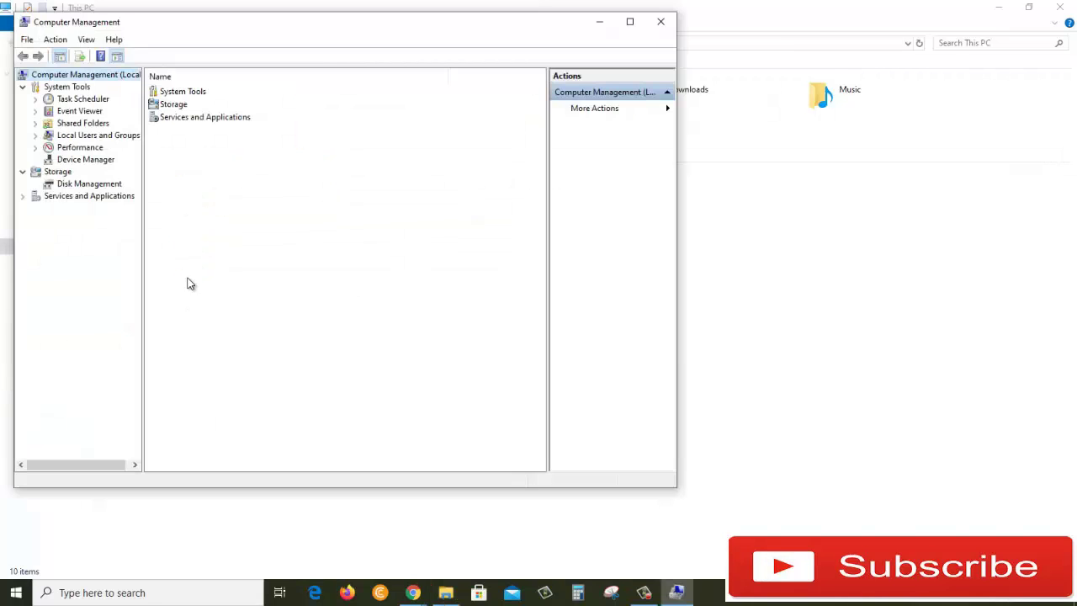
left_click(92, 186)
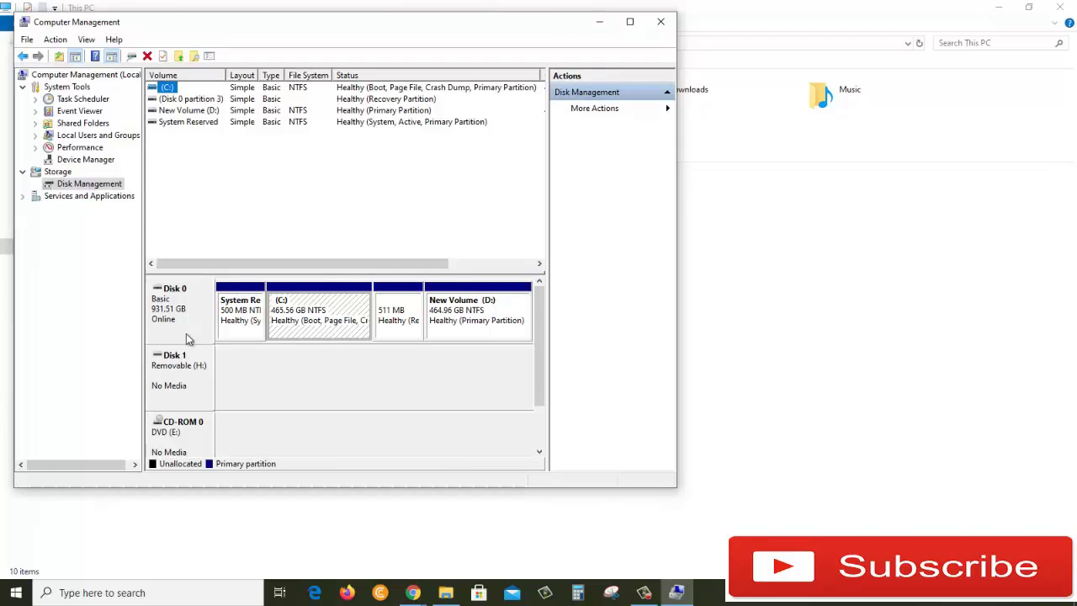
Change the drive letter of the removable Disk 1 to F, accept the change and close Computer Management
left_click(186, 381)
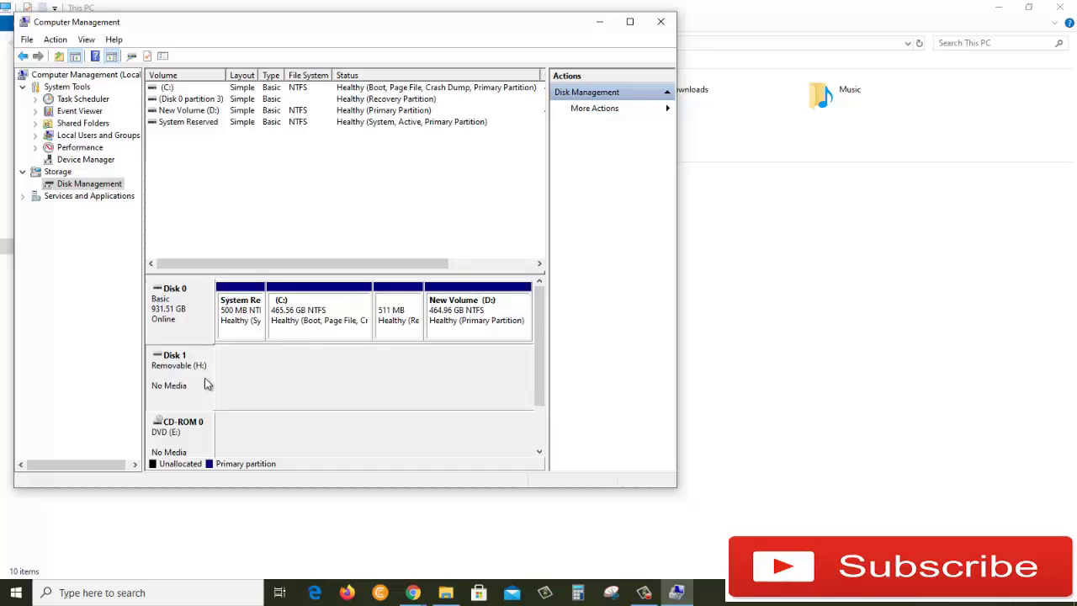
right_click(191, 385)
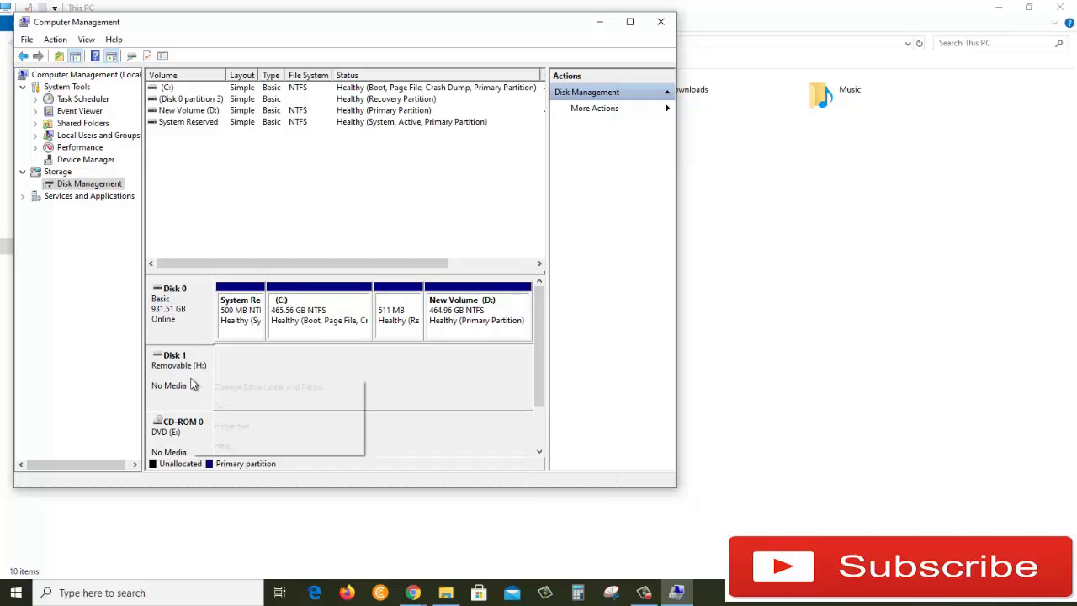
left_click(238, 388)
left_click(303, 294)
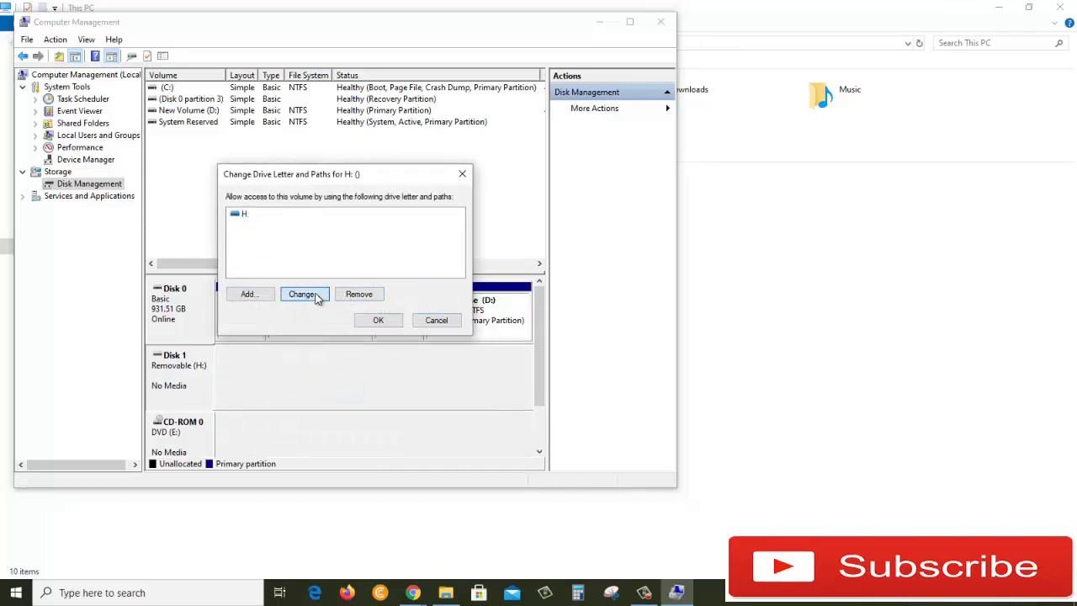
left_click(449, 234)
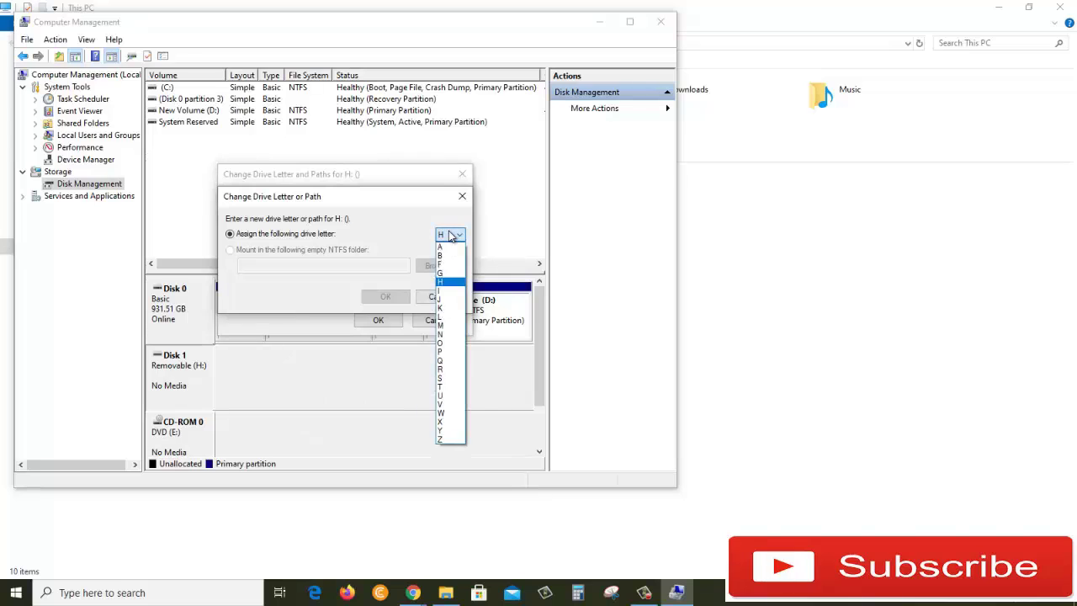
left_click(443, 274)
left_click(385, 296)
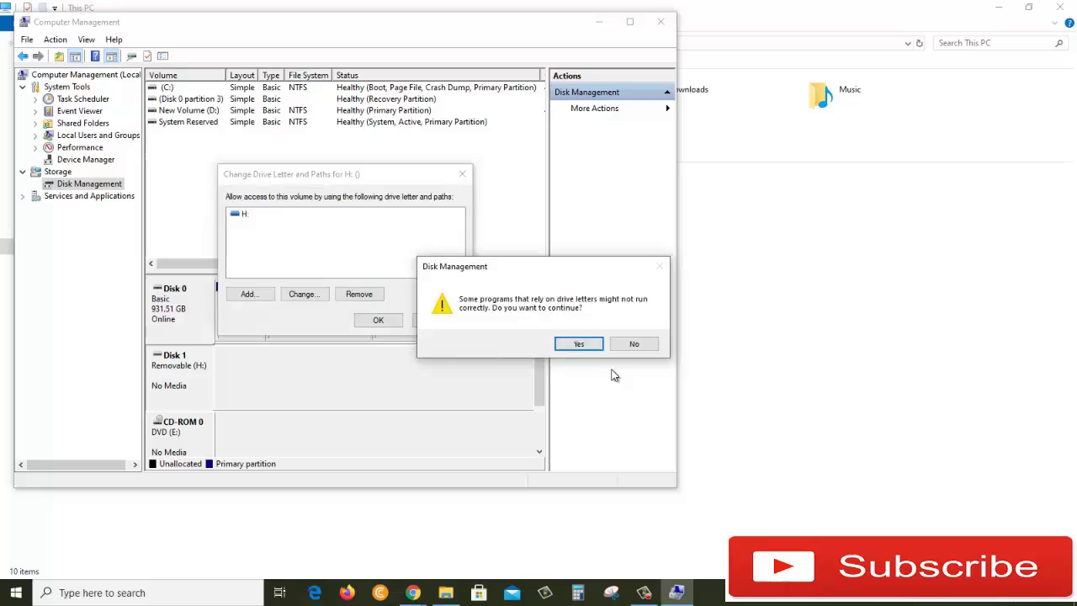
left_click(589, 346)
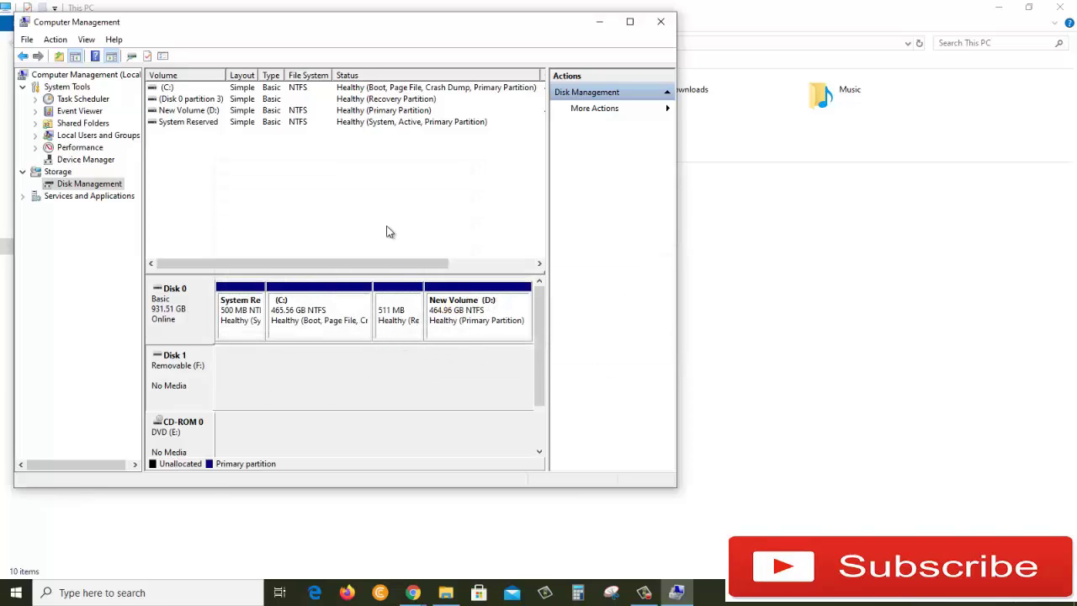
left_click(661, 24)
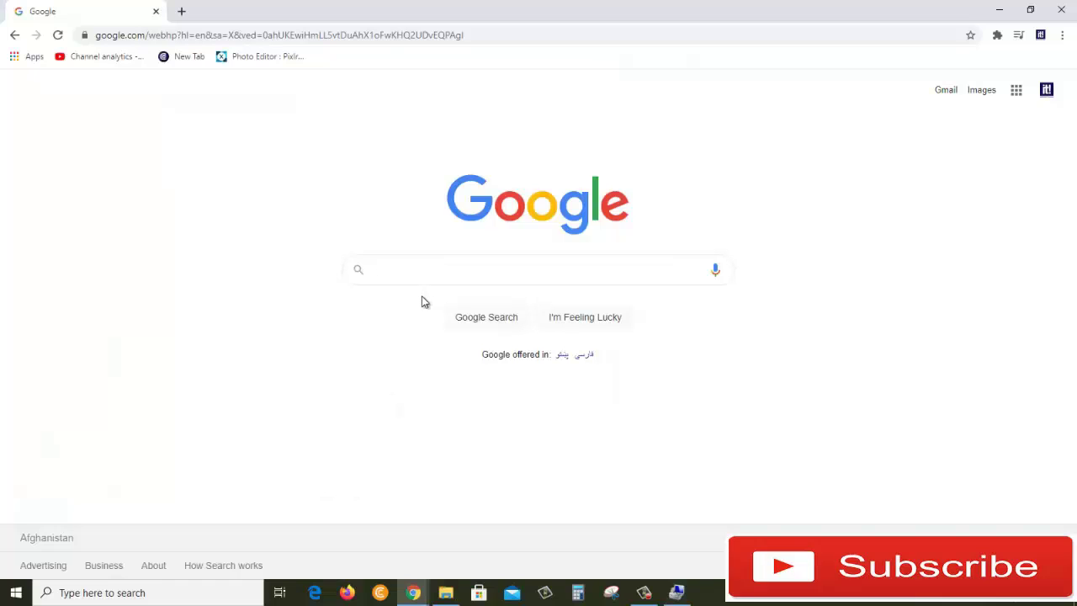
In Chrome, search Google for "chipgenius usbdev" and open the usbdev.ru page for ChipGenius v4.20.1107
type("chipg")
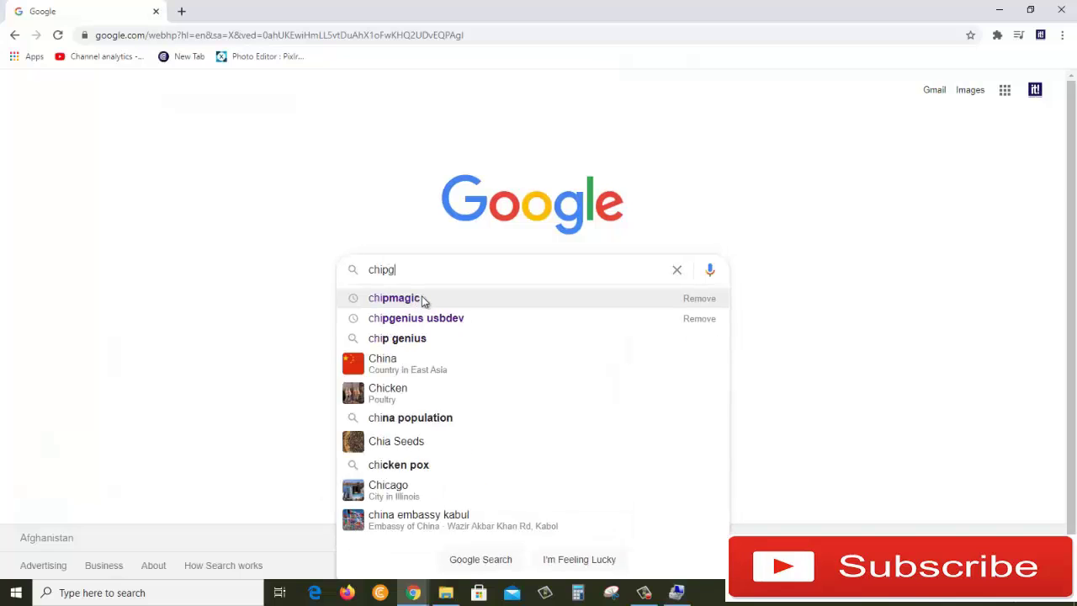
type("enu")
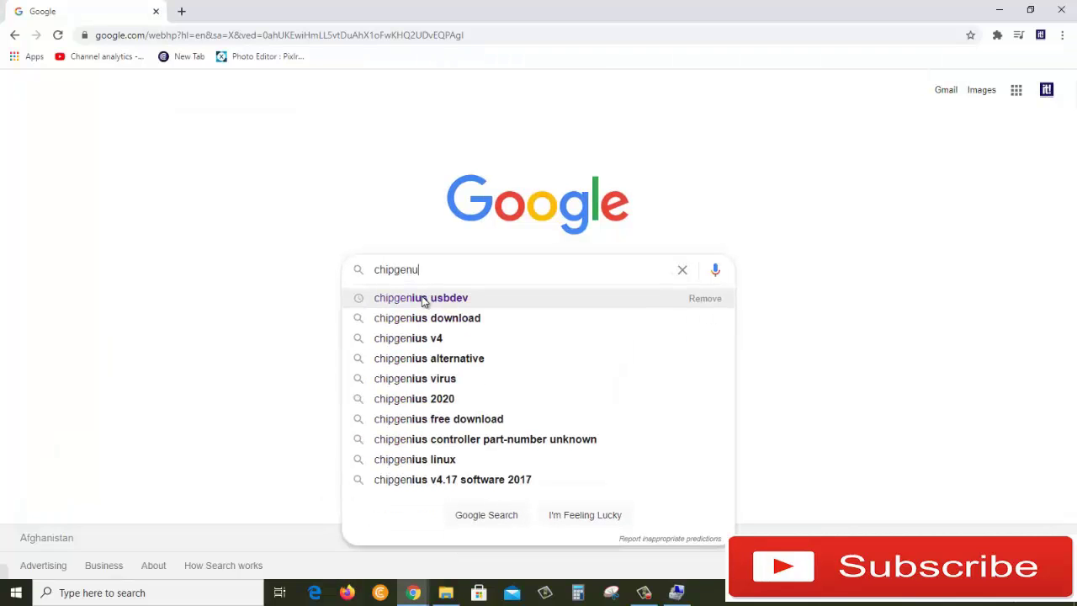
type("e")
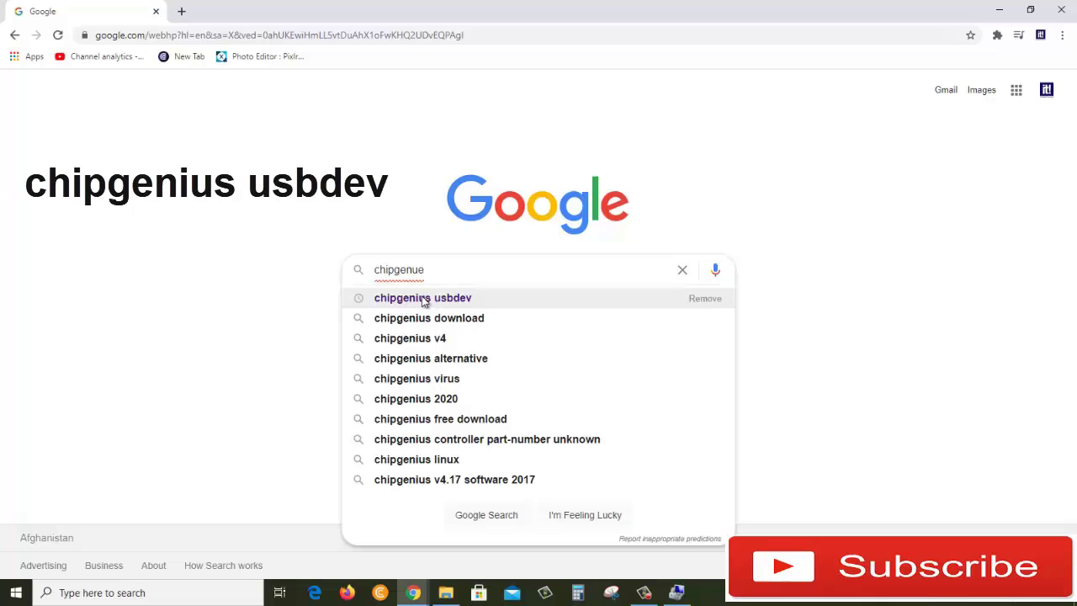
left_click(469, 302)
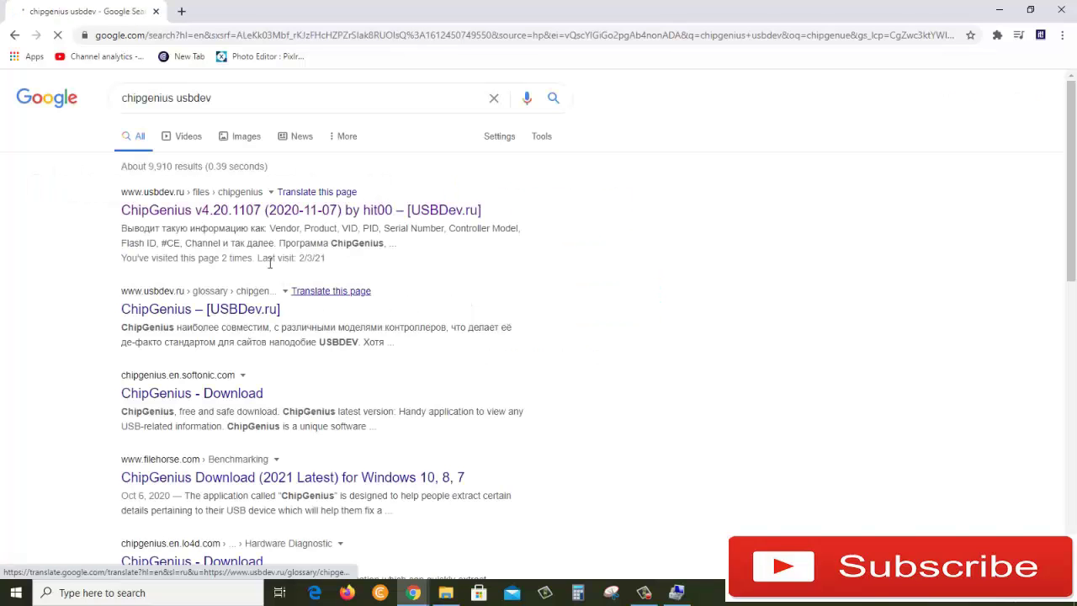
left_click(320, 212)
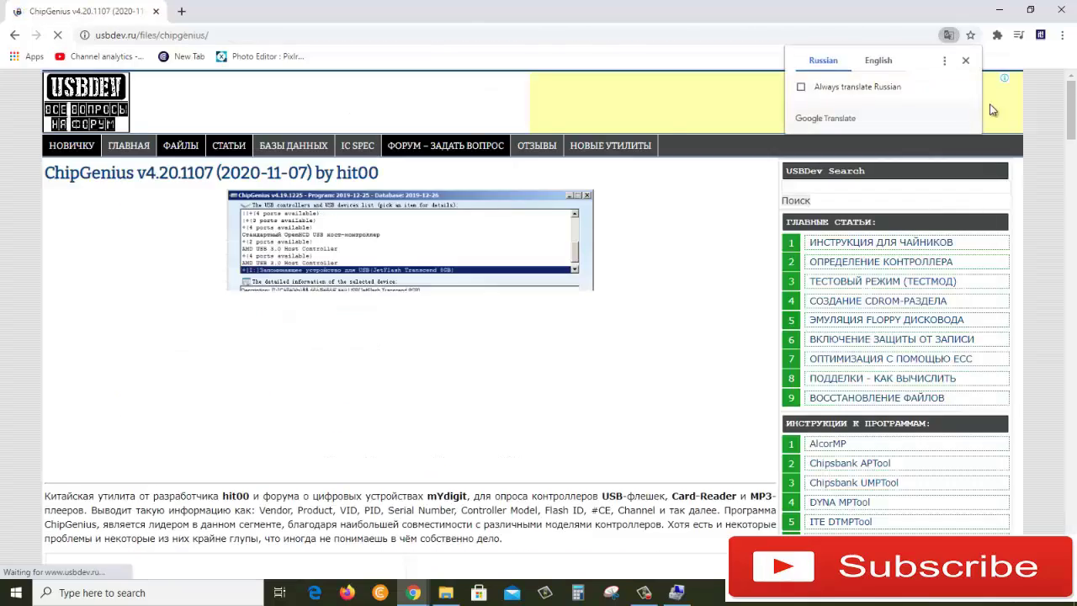
Download ChipGenius_v4_20_1107_fix.rar from the version list and show the downloaded file in its folder
left_click_drag(1065, 122, 1028, 284)
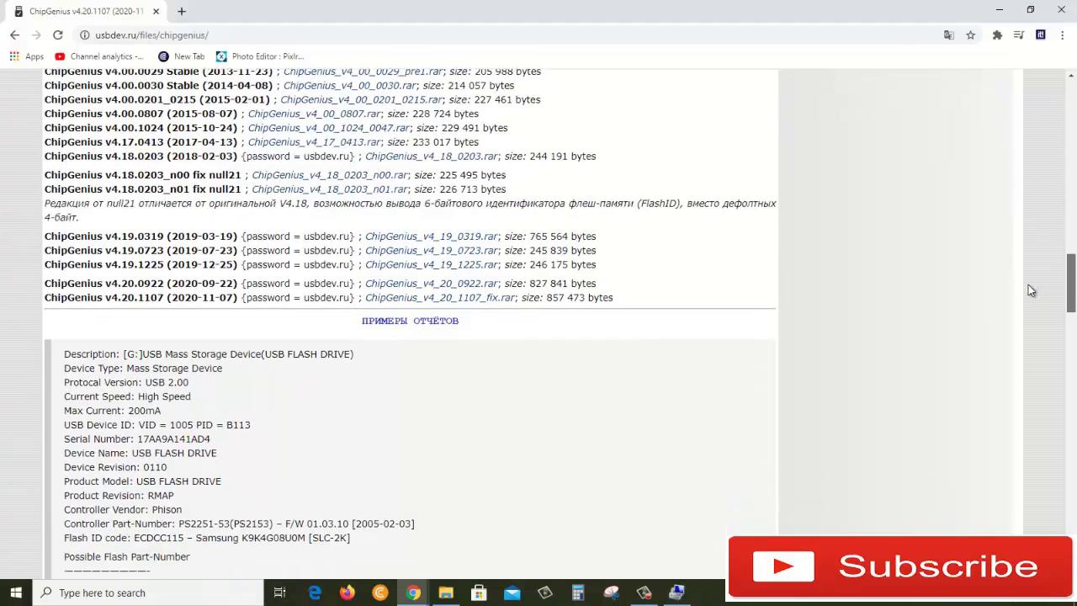
right_click(475, 307)
left_click(505, 325)
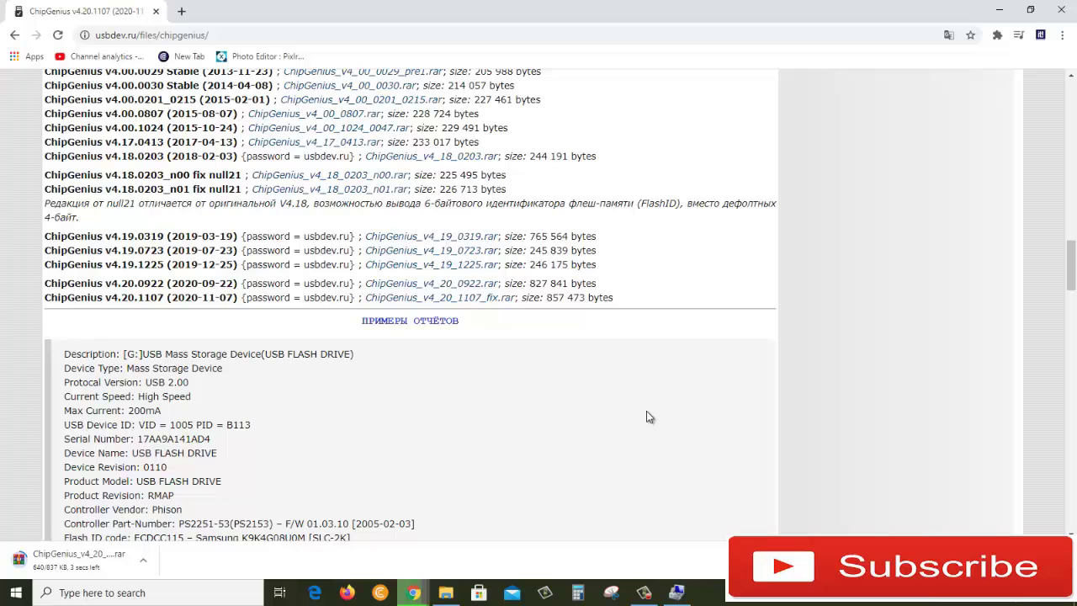
left_click(143, 560)
left_click(183, 515)
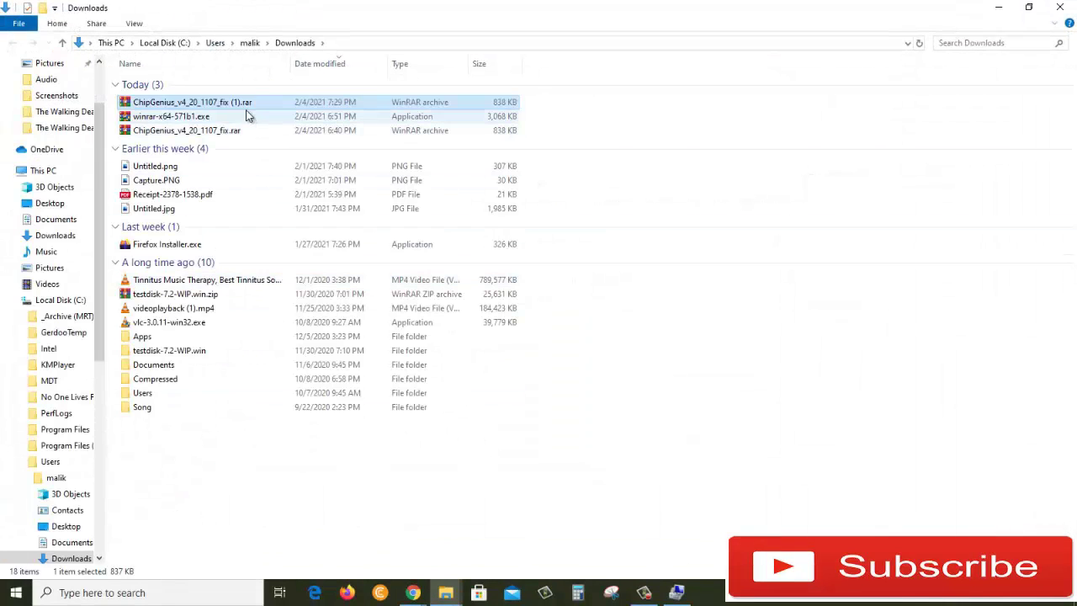
Open the downloaded ChipGenius_v4_20_1107_fix (1).rar archive in WinRAR and enter its ChipGenius folder
right_click(246, 108)
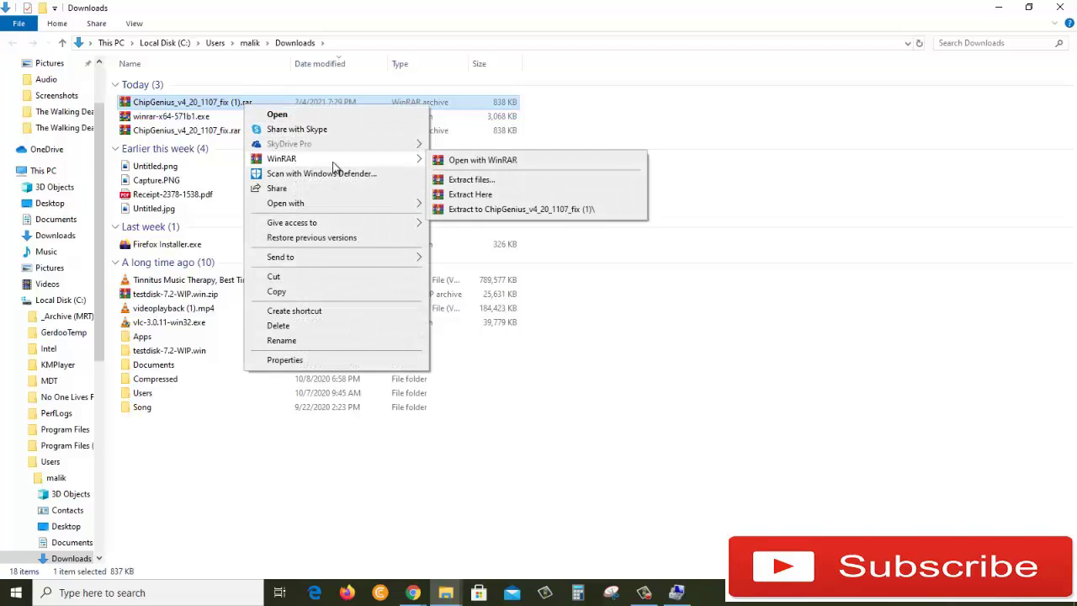
left_click(312, 116)
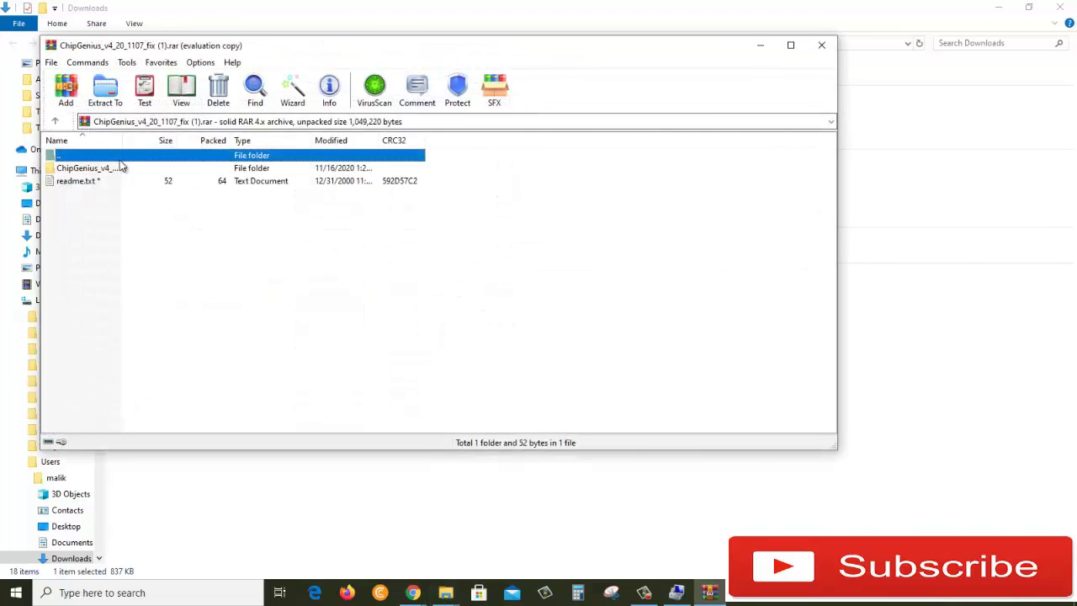
double_click(110, 169)
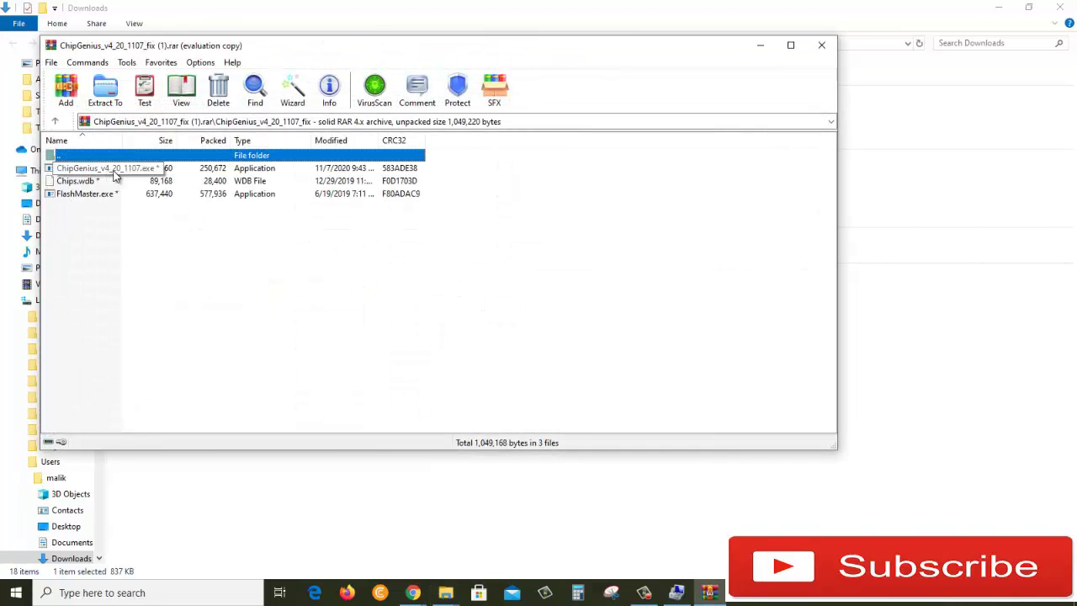
Run ChipGenius_v4_20_1107.exe from the open archive, entering the archive password to unlock it
left_click(103, 172)
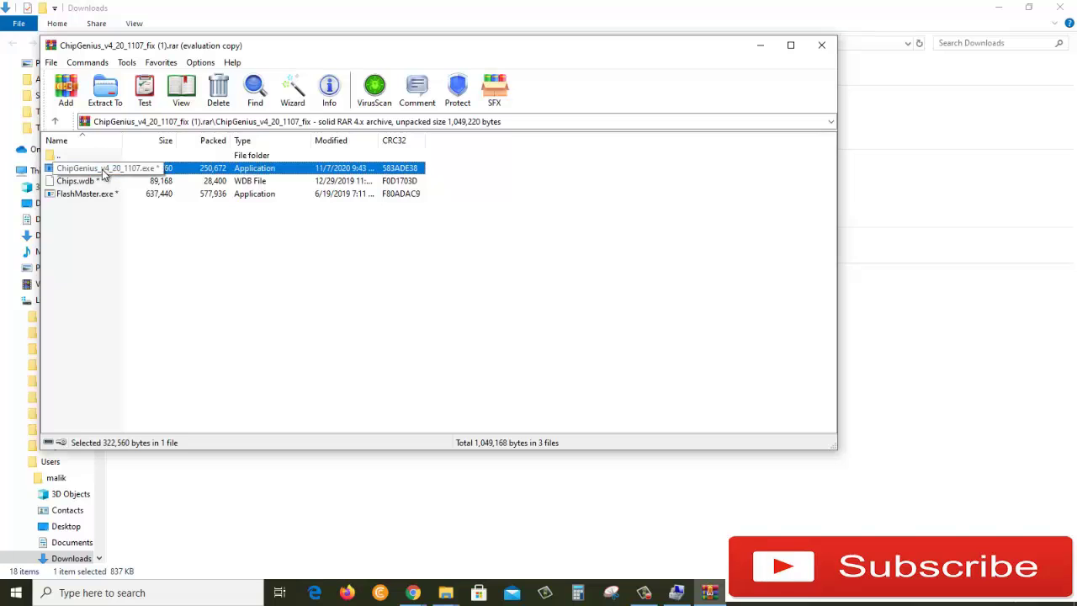
double_click(103, 172)
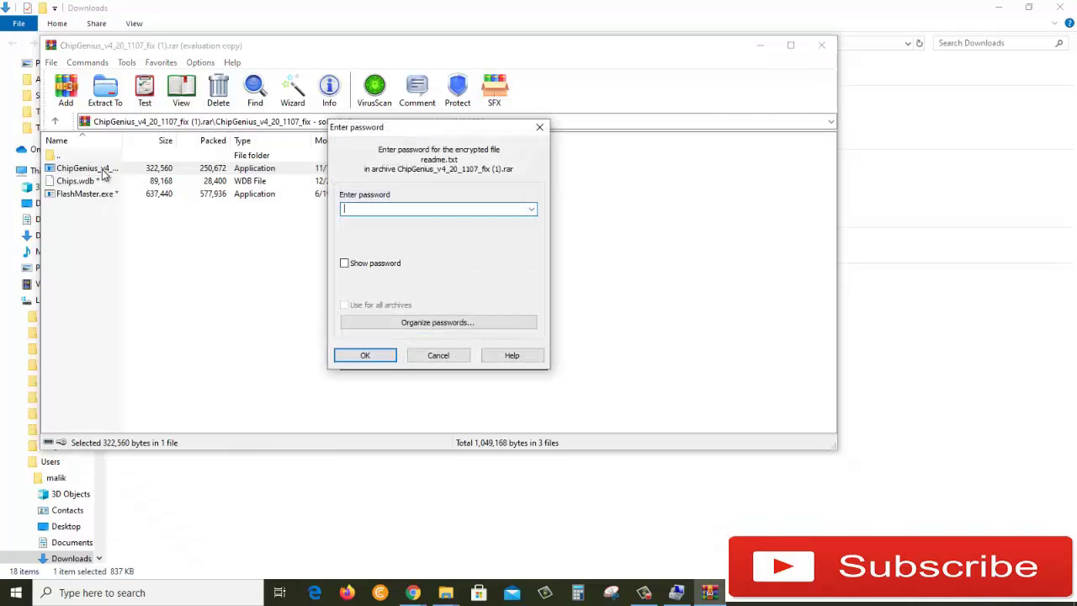
type("us")
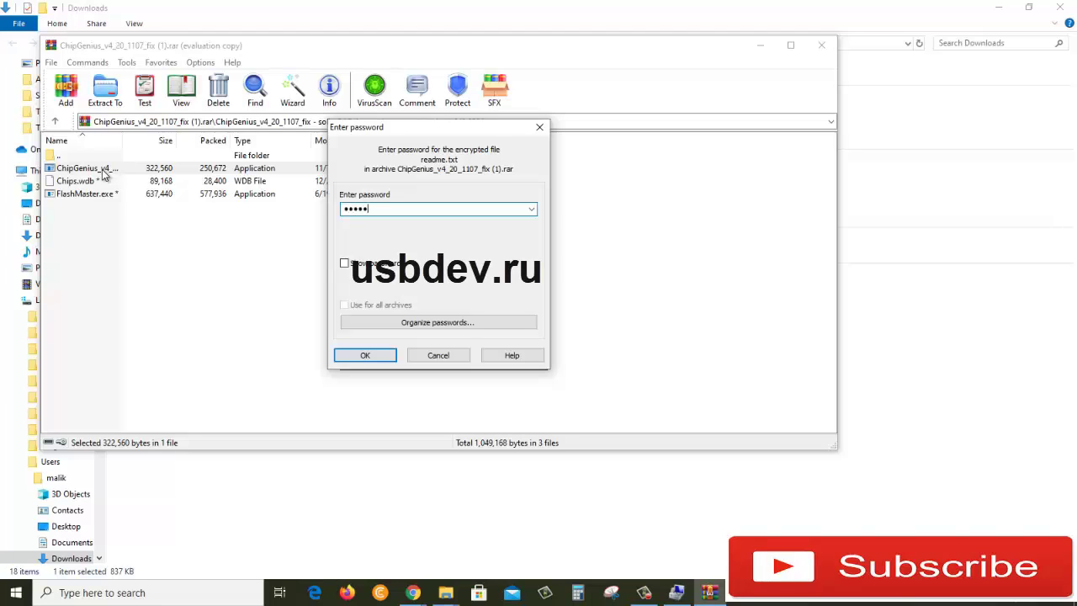
type("bdev.ru")
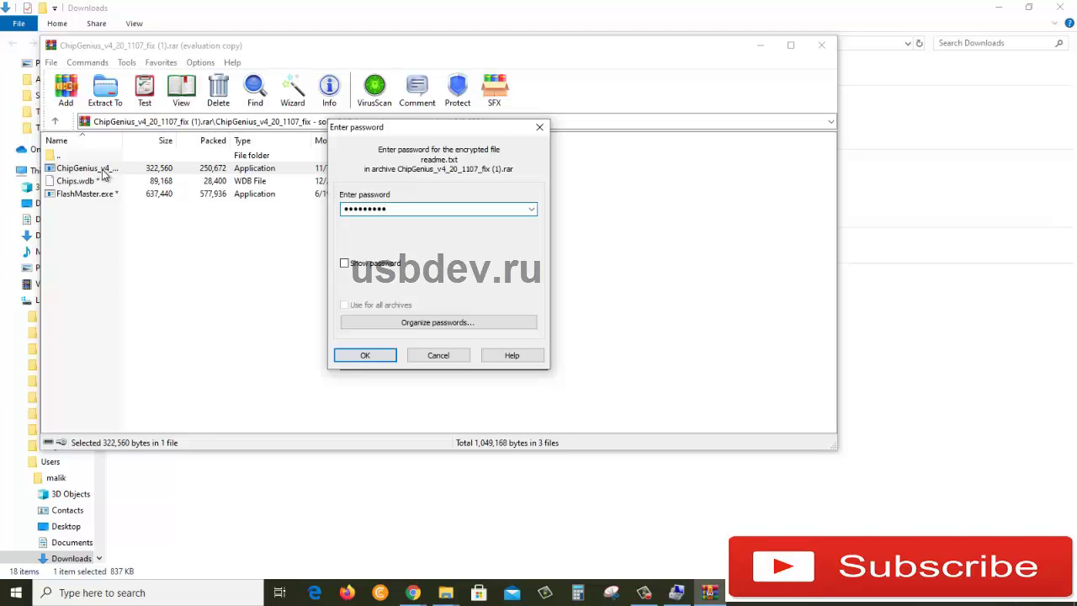
key("Return")
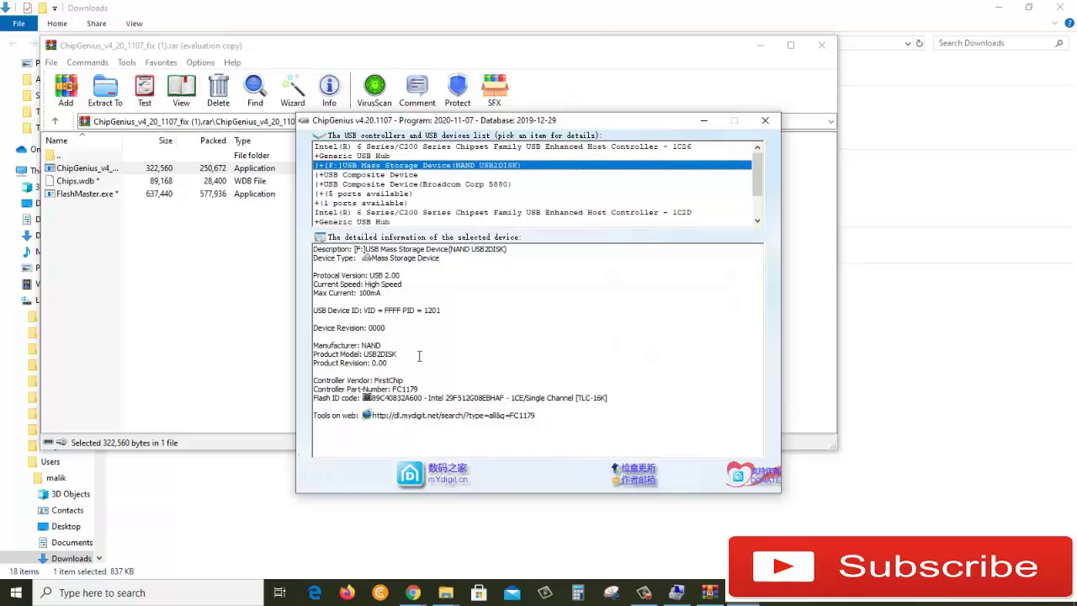
Examine the controller vendor and flash memory details of the USB mass storage device F: in ChipGenius
left_click_drag(407, 381, 374, 381)
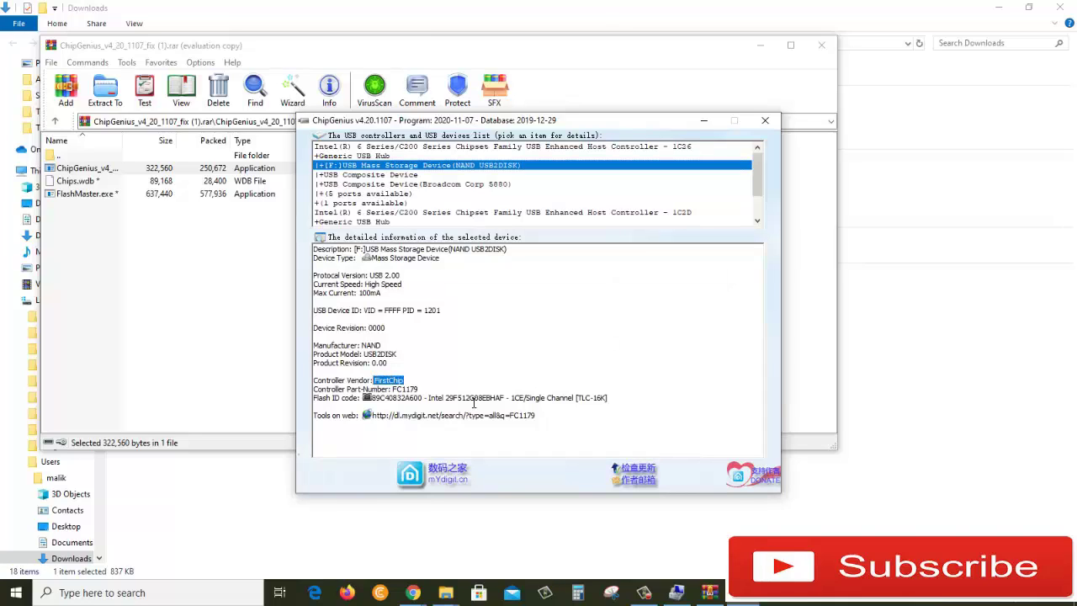
double_click(400, 385)
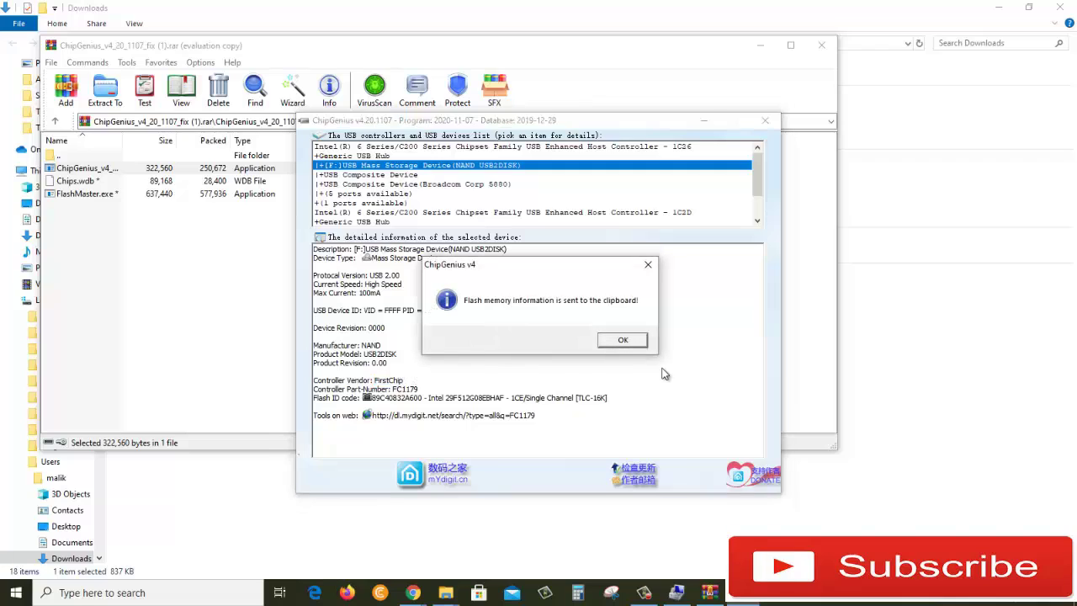
left_click(633, 340)
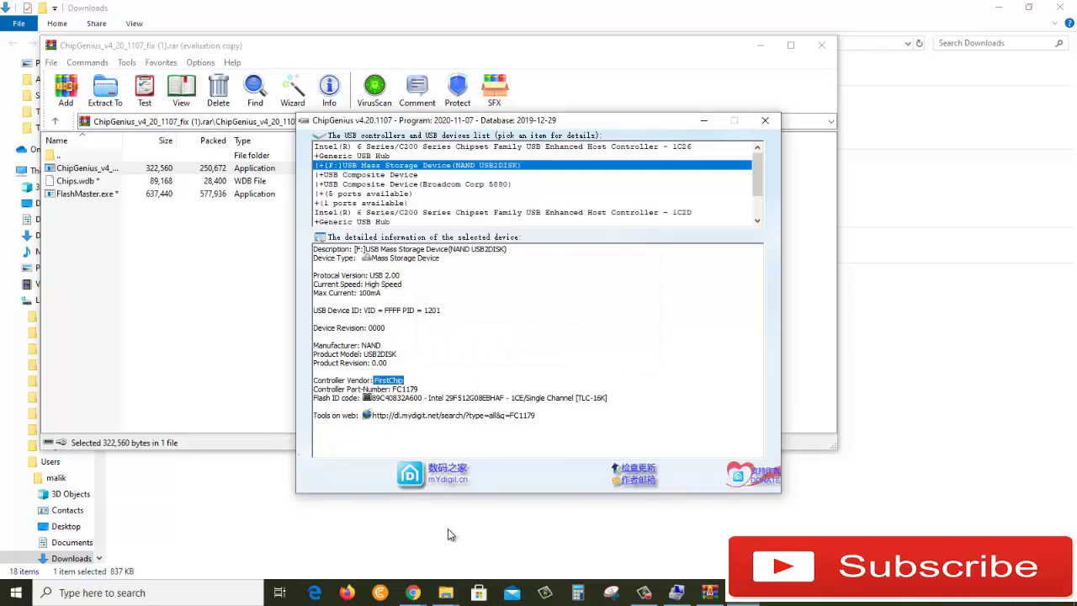
Switch to the usbdev.ru page in Chrome and search the site for "first chip"
mouse_move(413, 593)
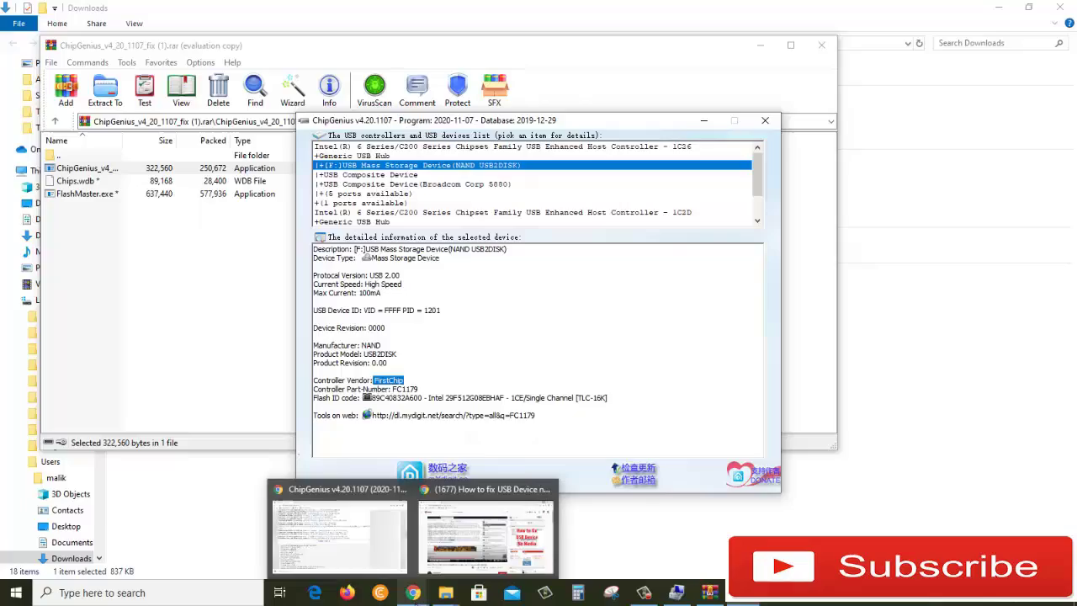
left_click(345, 539)
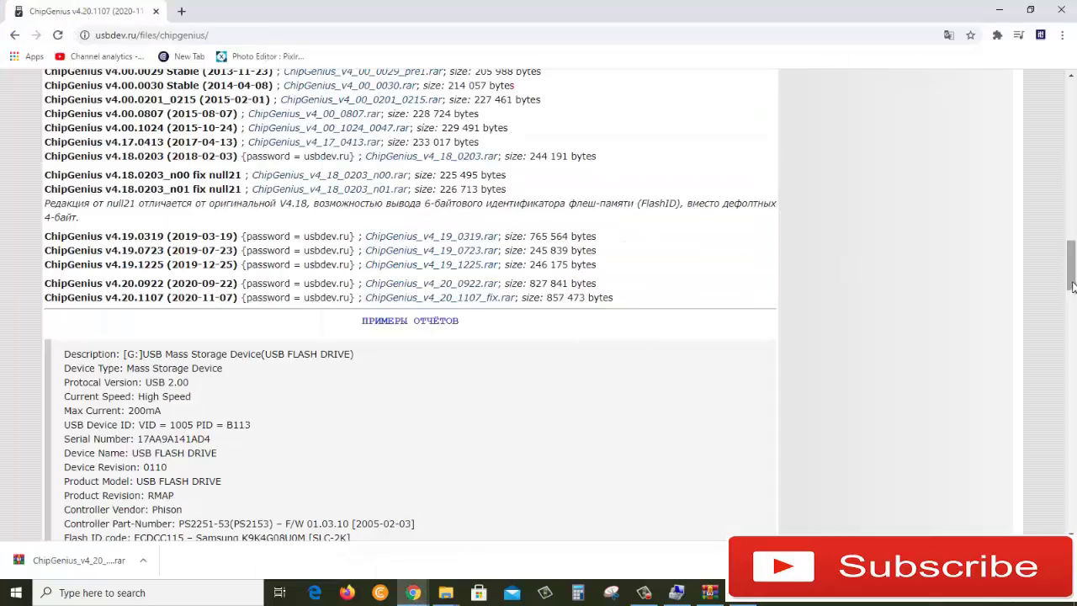
left_click_drag(1072, 286, 1073, 114)
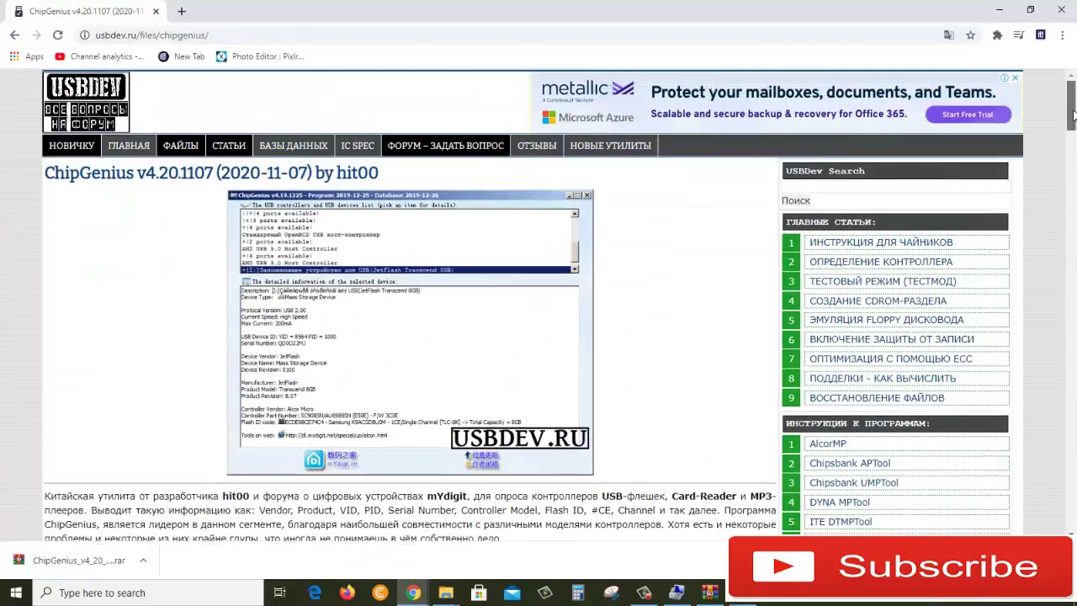
left_click(815, 189)
type("first chip")
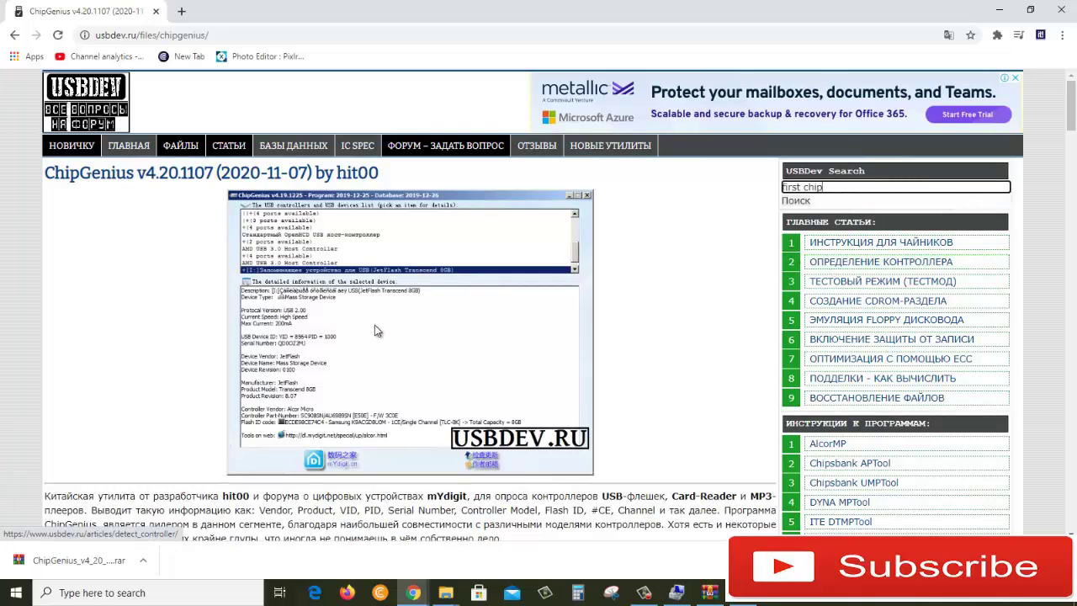
key("alt+Tab")
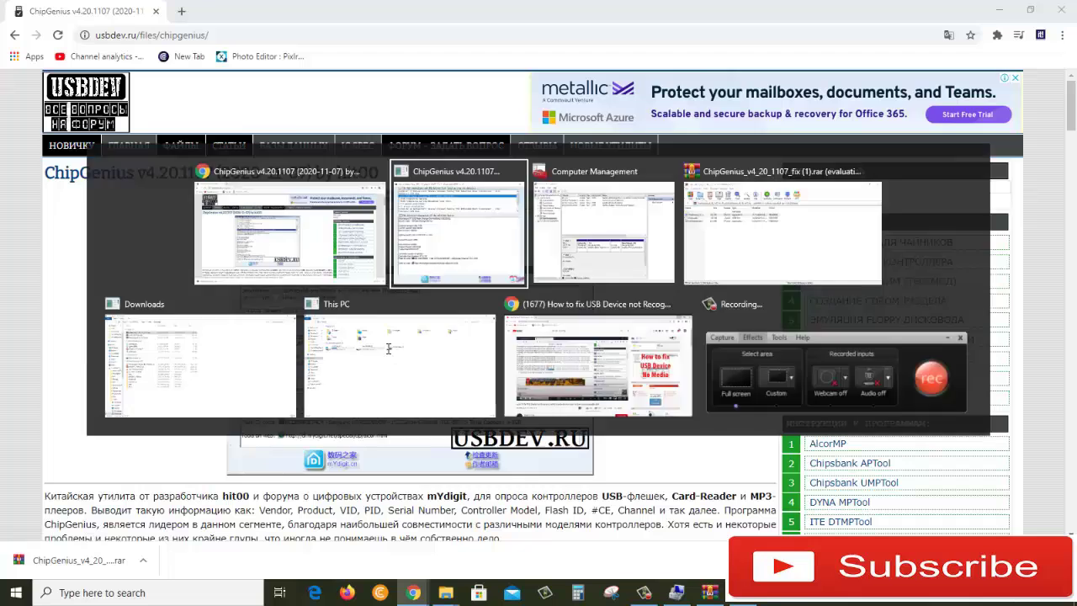
left_click(782, 266)
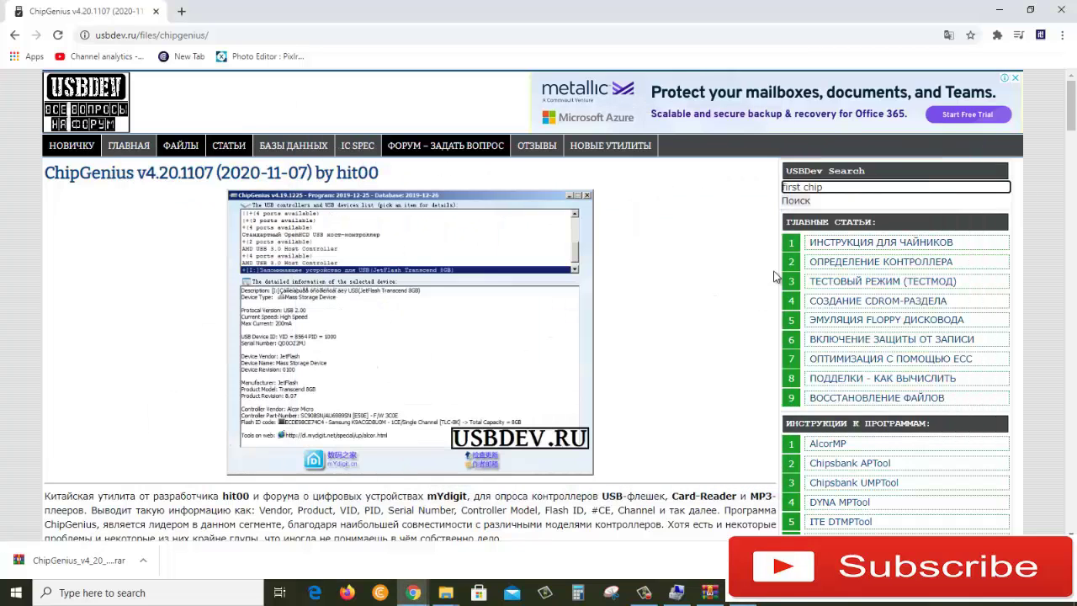
key("Return")
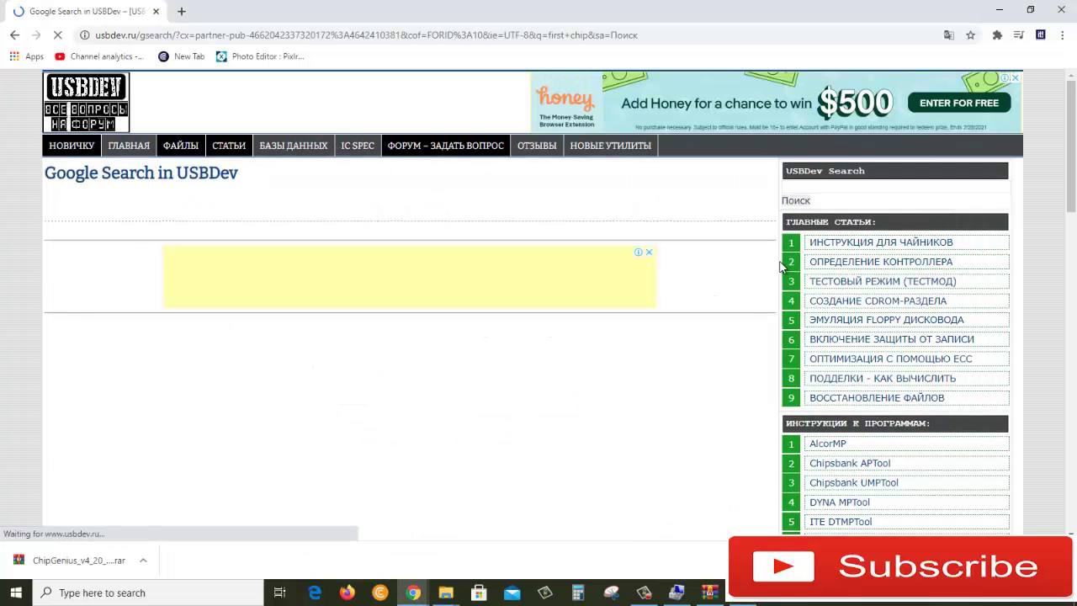
Open the FirstChip FC1178/FC1179 MpTools V1.0.4.6 page from the site search results
scroll(1064, 214, "down", 2)
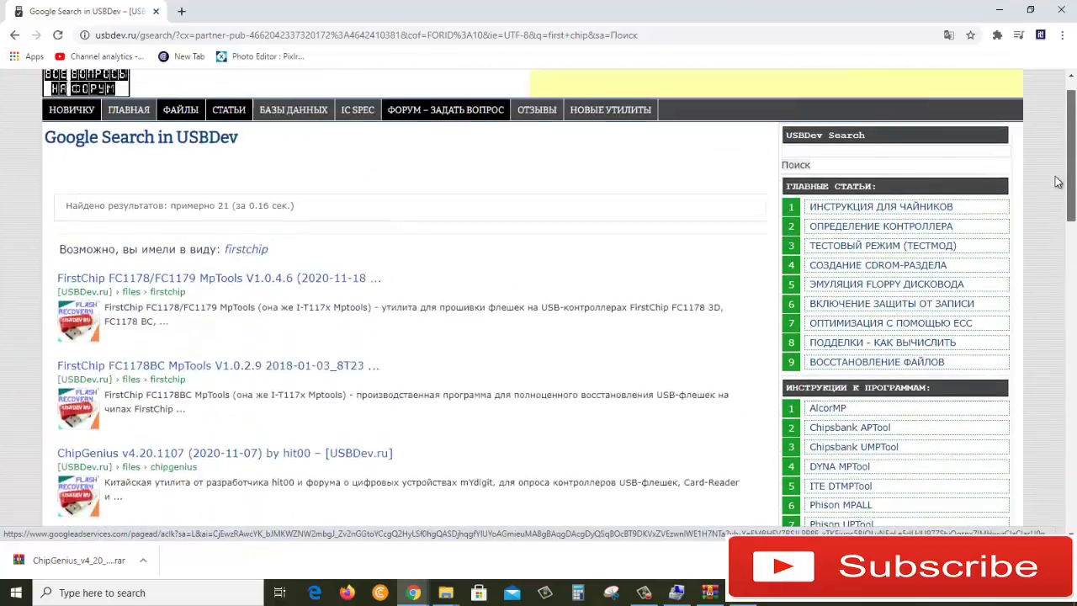
scroll(1071, 196, "down", 1)
scroll(1072, 197, "down", 6)
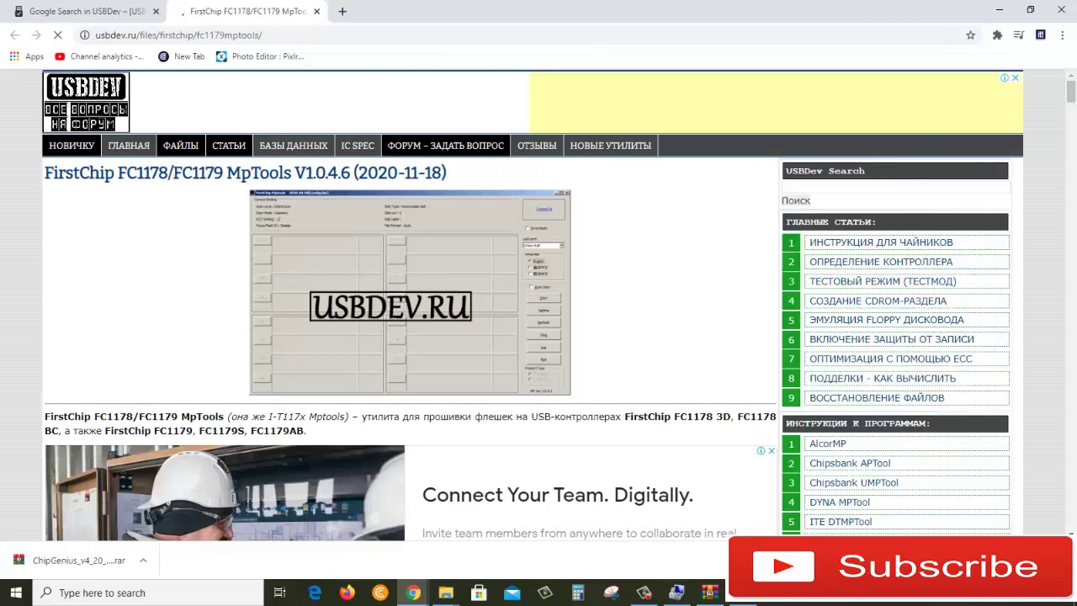
Download FirstChip_MpTools_20201118.rar from the version list and show the downloaded file in its folder
scroll(1065, 122, "down", 7)
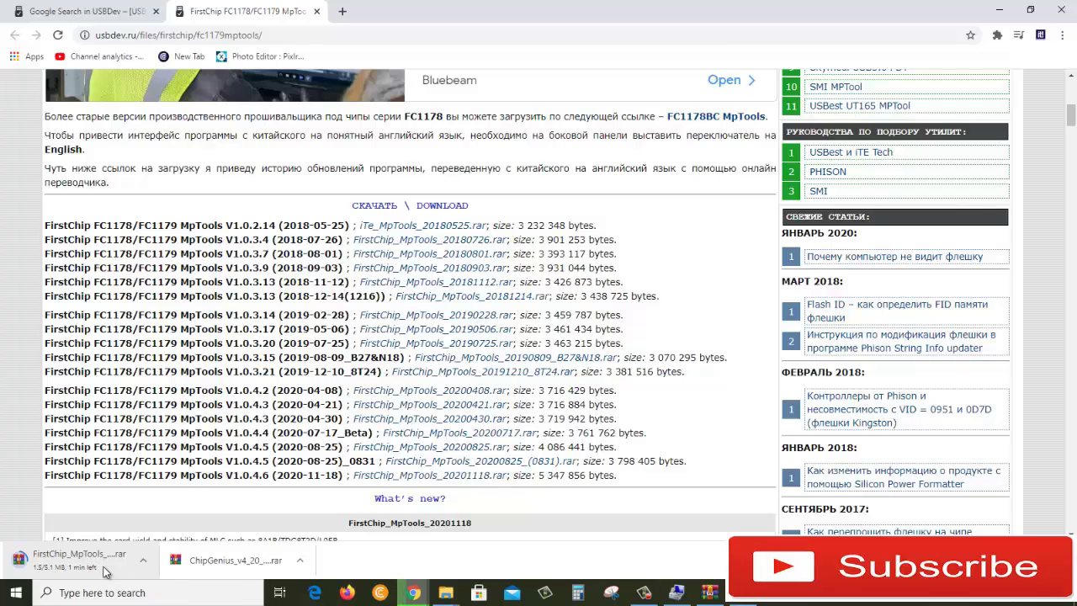
right_click(133, 571)
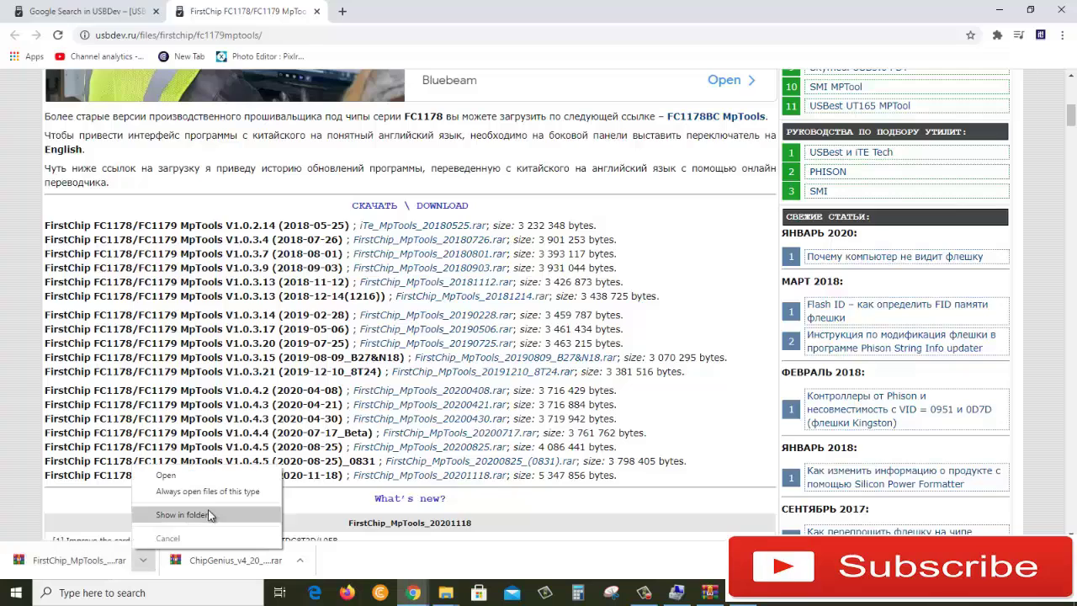
left_click(211, 514)
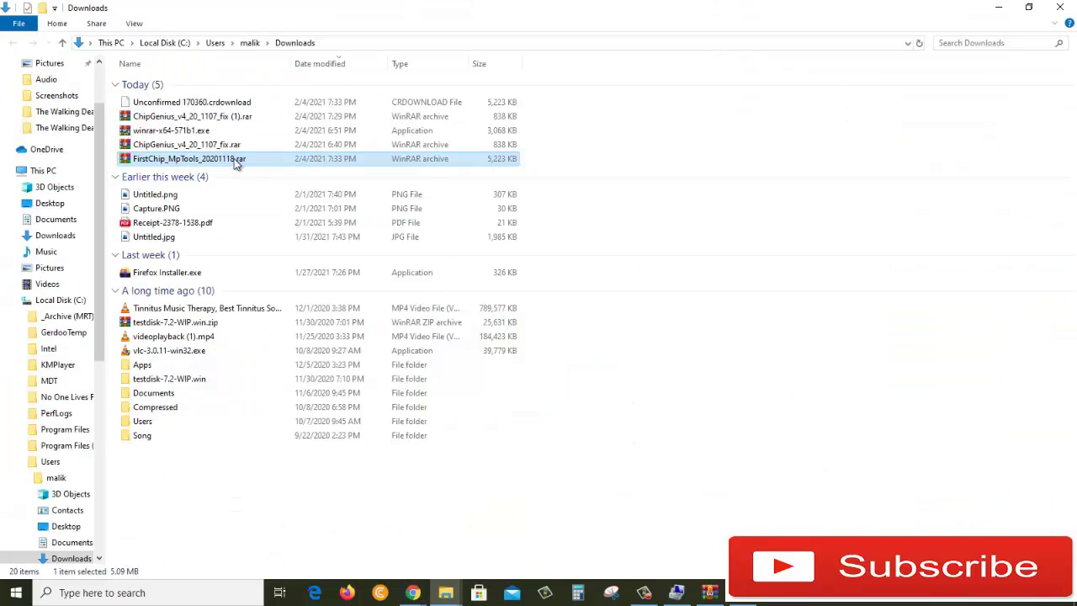
Extract FirstChip_MpTools_20201118.rar directly into the Downloads folder and open the extracted FirstChip_MpTools_20201118 folder
right_click(234, 158)
mouse_move(257, 207)
left_click(471, 247)
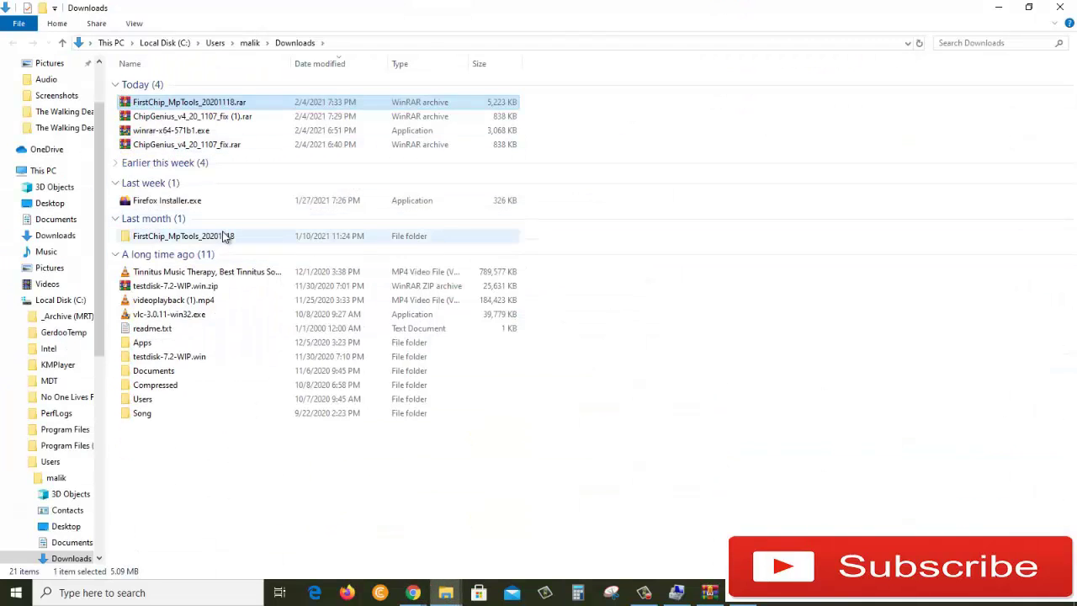
double_click(222, 232)
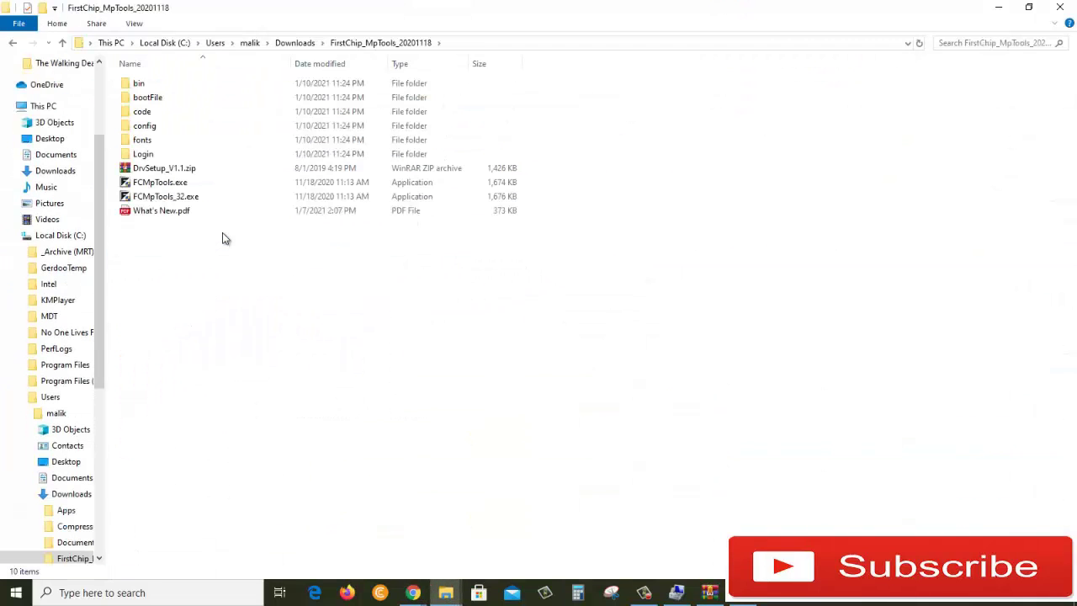
Launch FCMpTools.exe with the Test Rack product type and start the repair of the detected F: flash drive
double_click(193, 182)
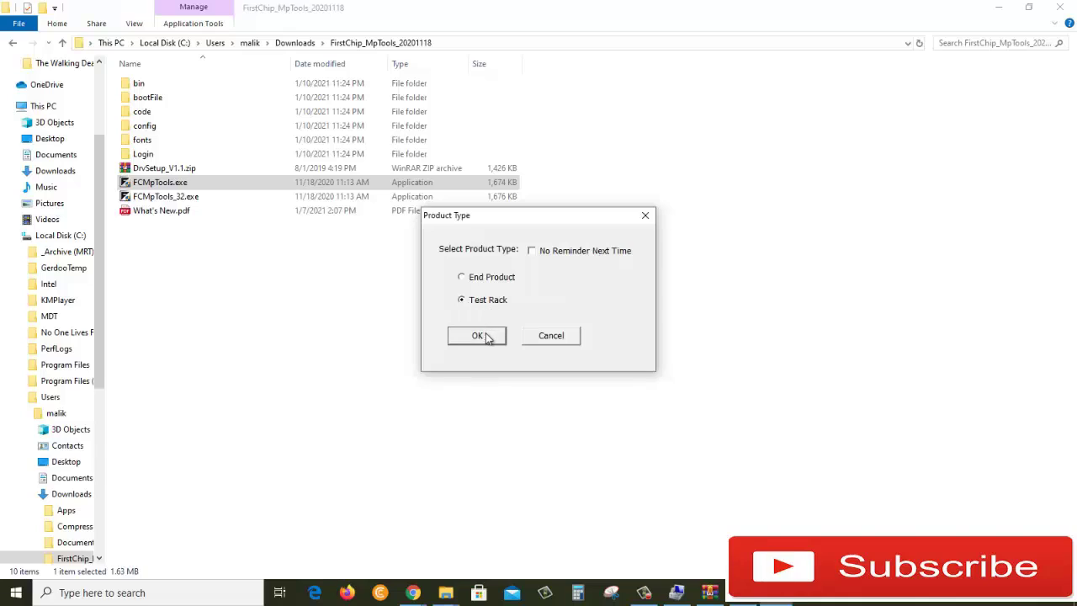
left_click(486, 338)
left_click(486, 337)
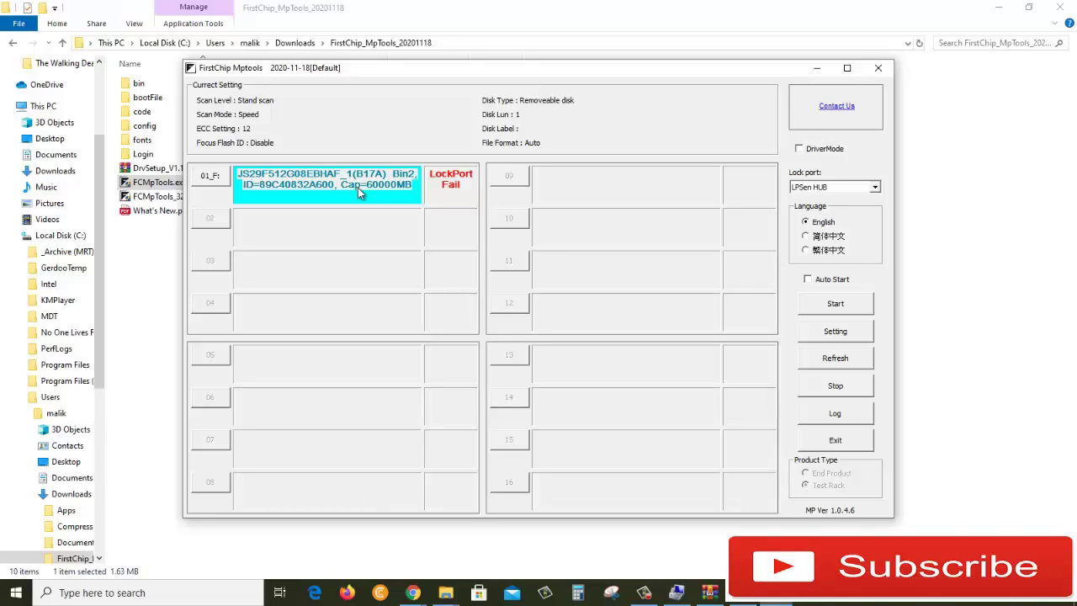
left_click(835, 304)
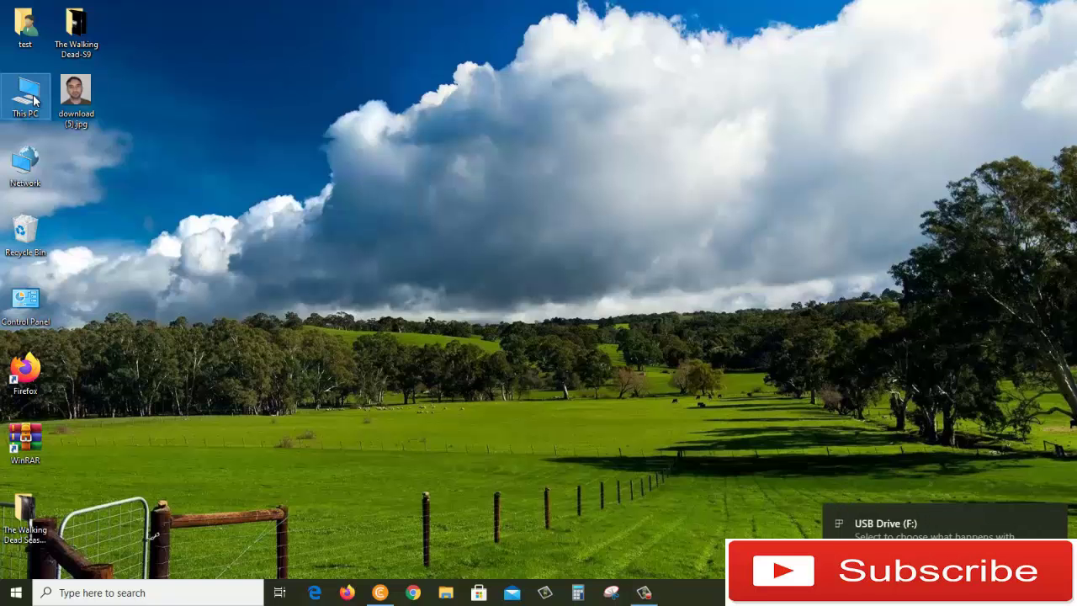
Open USB Drive (F:) in File Explorer and permanently delete GetImage.exe and Scan_2014-12-13.exe from it
key("super+e")
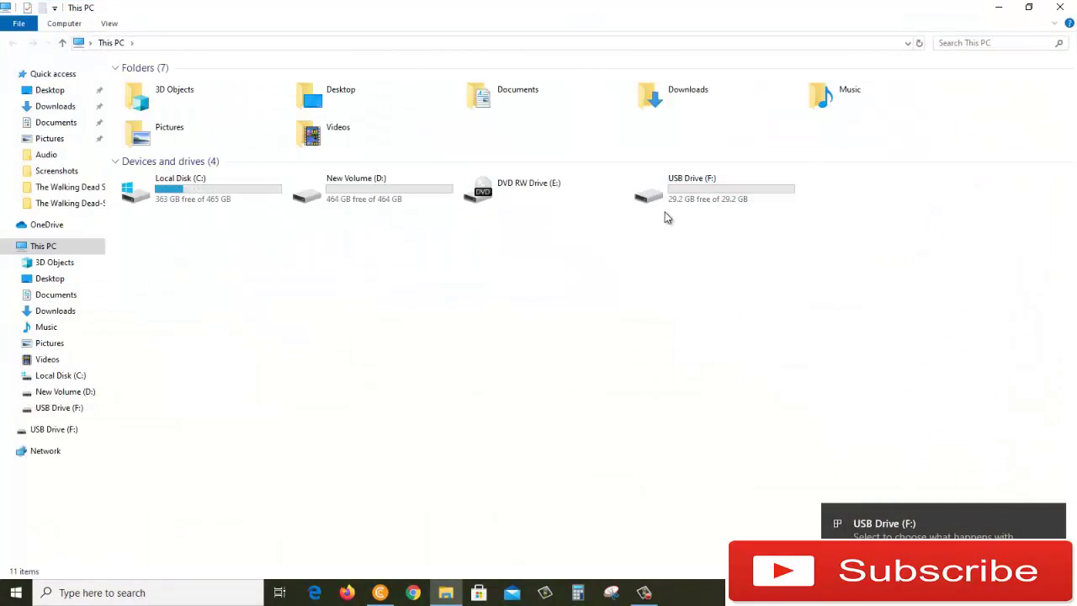
left_click(708, 205)
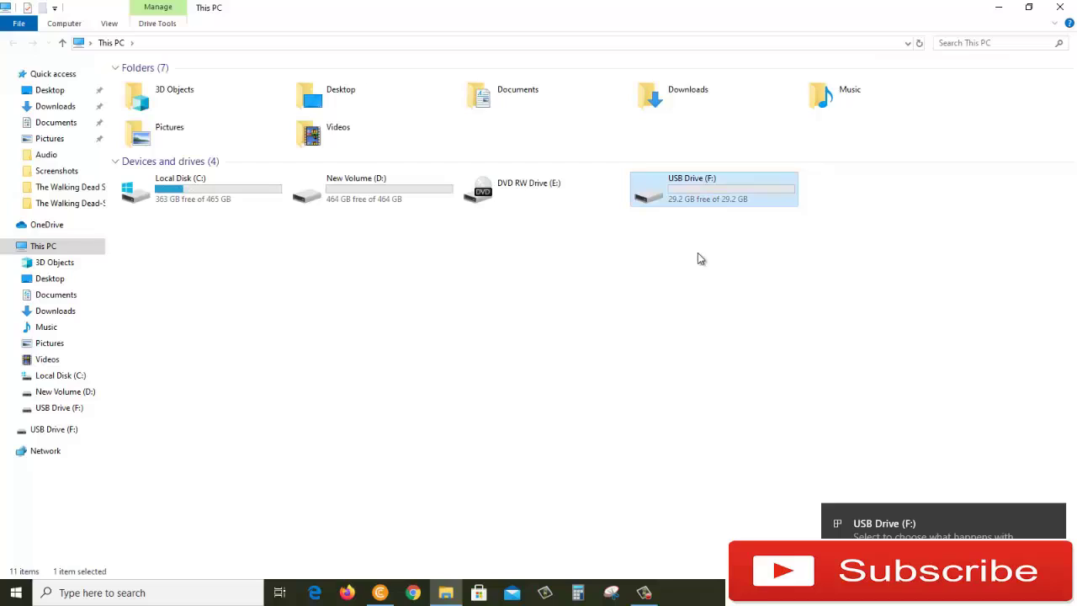
double_click(718, 206)
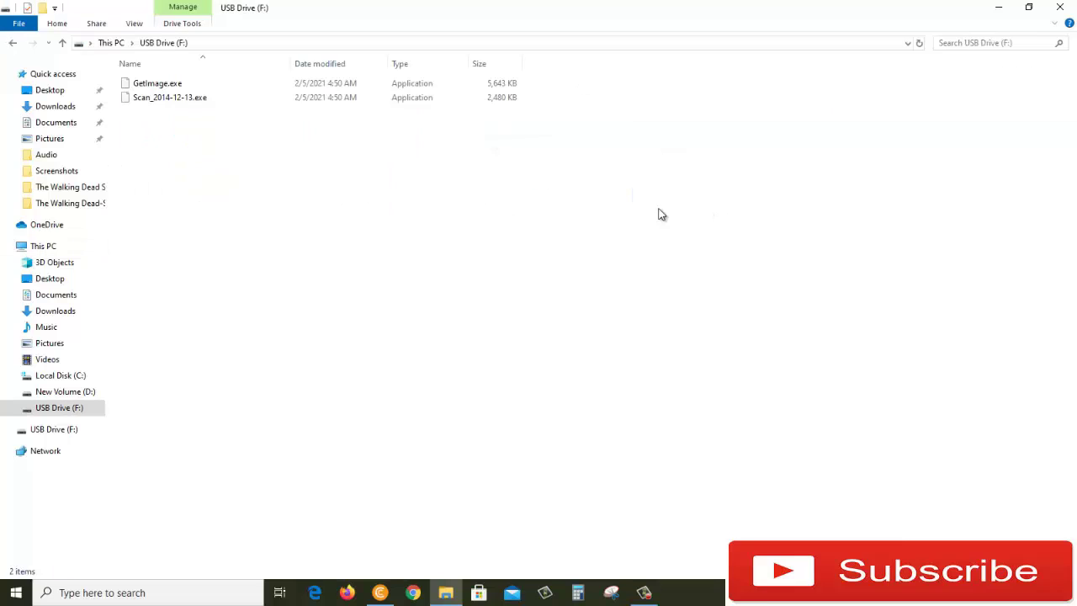
left_click_drag(212, 155, 149, 66)
key("Delete")
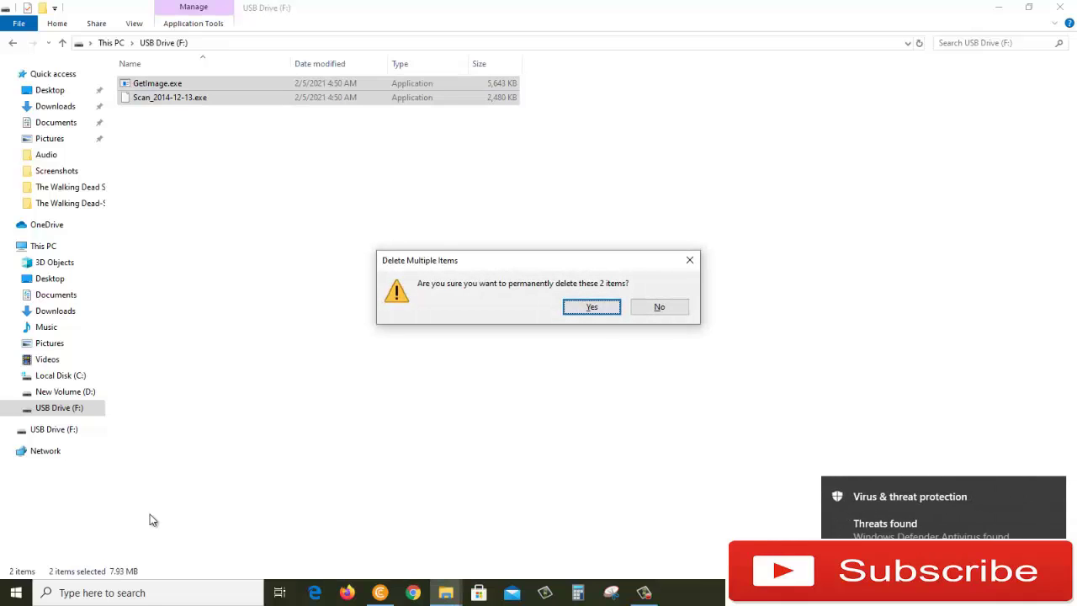
key("Return")
Check the removable Disk 1 in Disk Management through This PC's Manage command, and close Computer Management
left_click(50, 248)
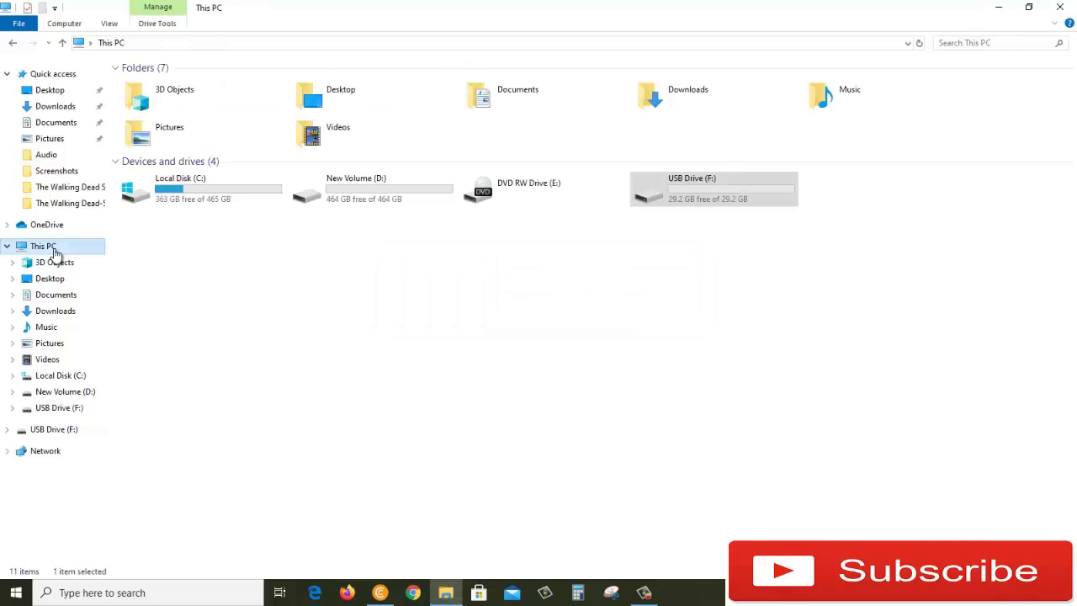
right_click(67, 247)
left_click(120, 286)
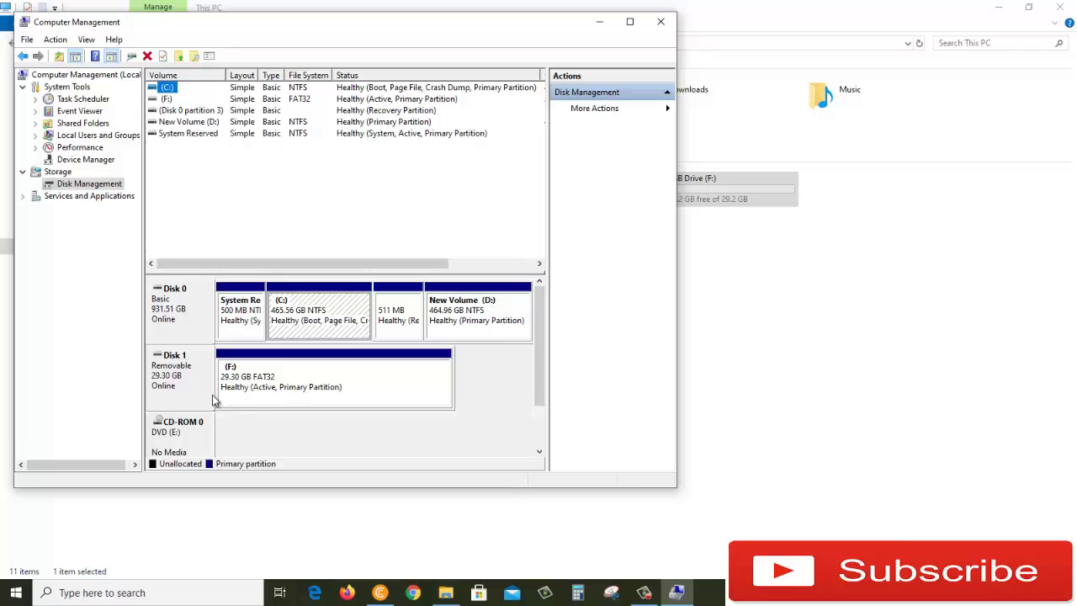
left_click(660, 22)
Set up a format of USB Drive (F:) with the NTFS file system and the volume label My USB STICK
right_click(678, 187)
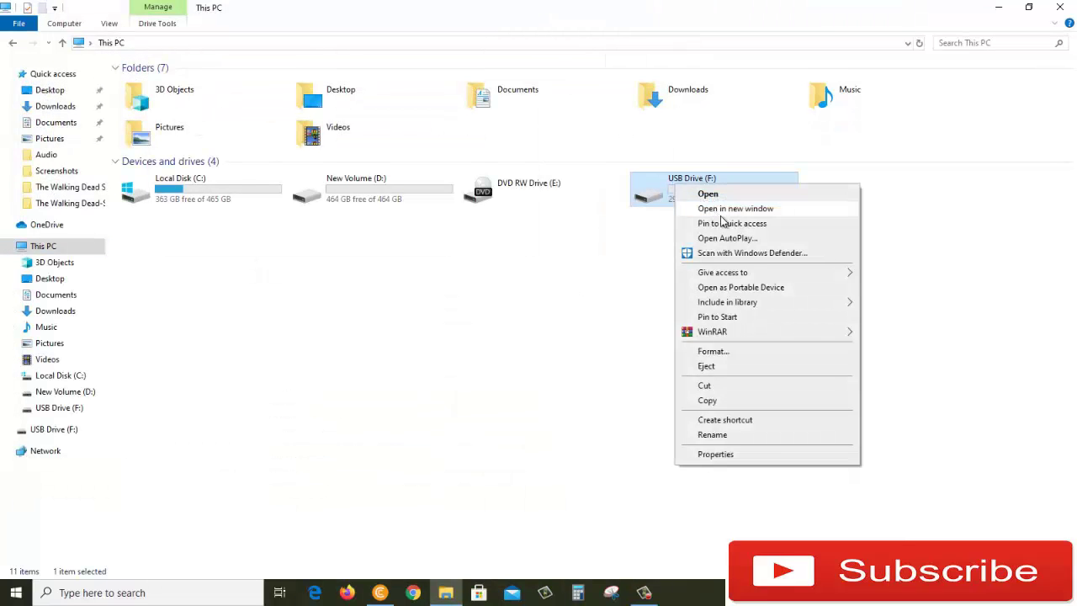
left_click(761, 351)
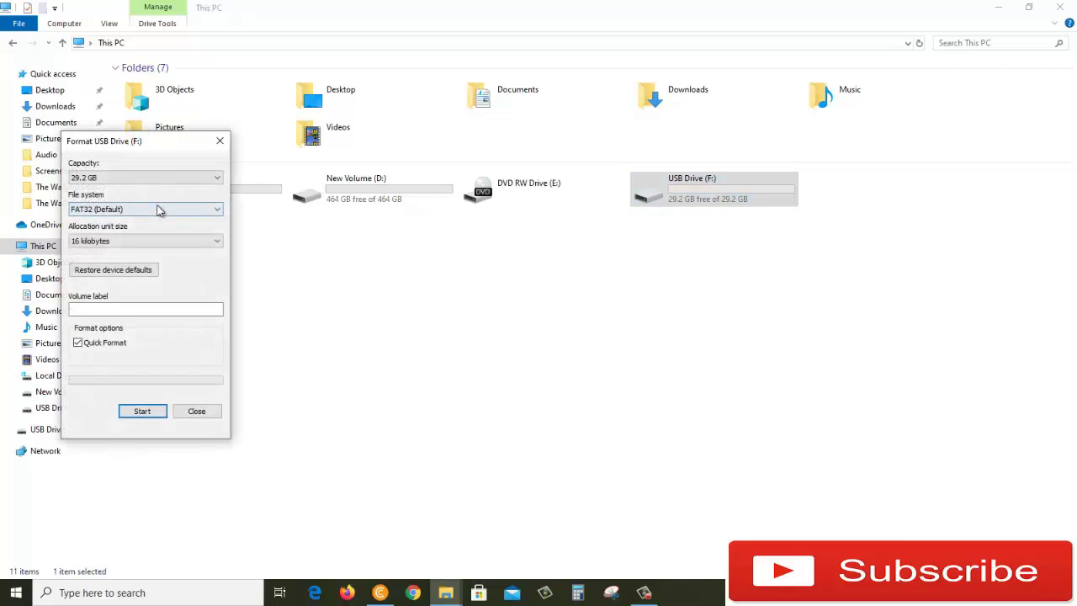
left_click(166, 210)
left_click(137, 223)
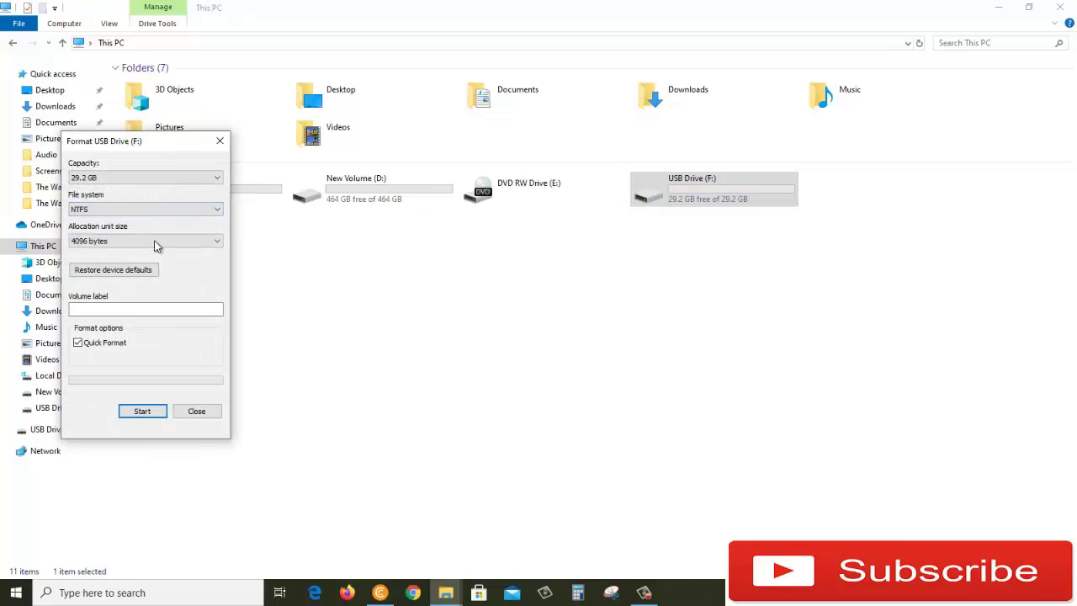
left_click(146, 311)
type("My USB STICK")
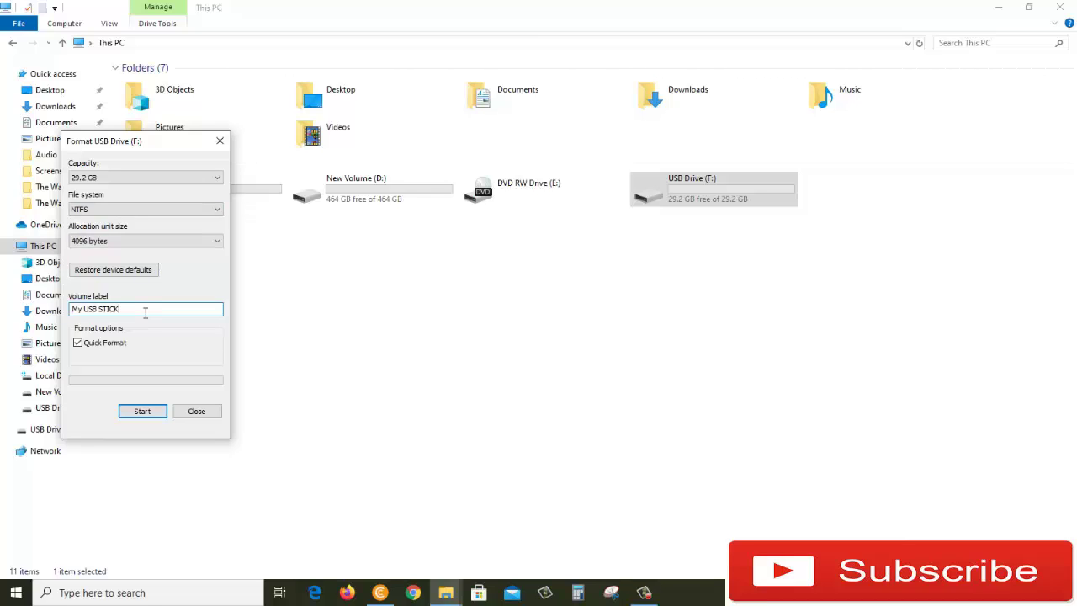
Run the quick format of drive F:, accept the data erasure, and close the format dialog and File Explorer
left_click(144, 412)
left_click(564, 298)
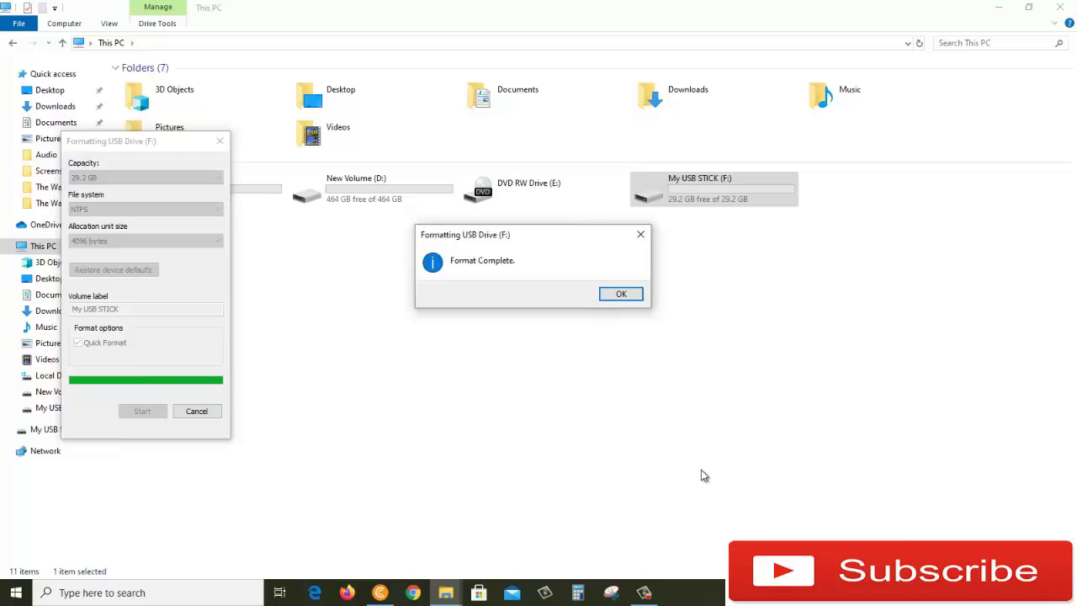
key("Return")
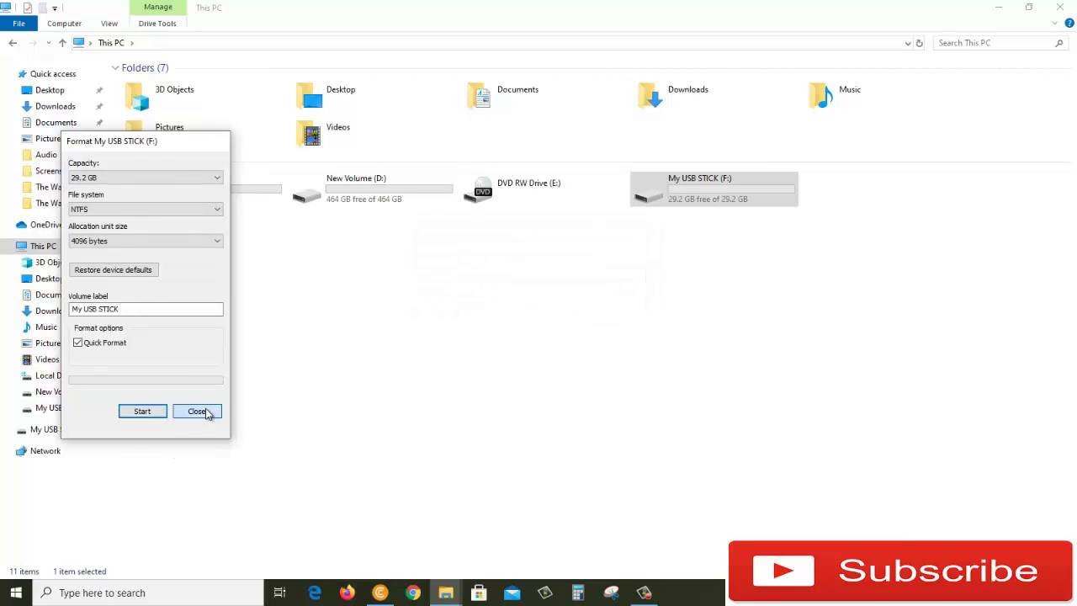
left_click(206, 411)
left_click(641, 330)
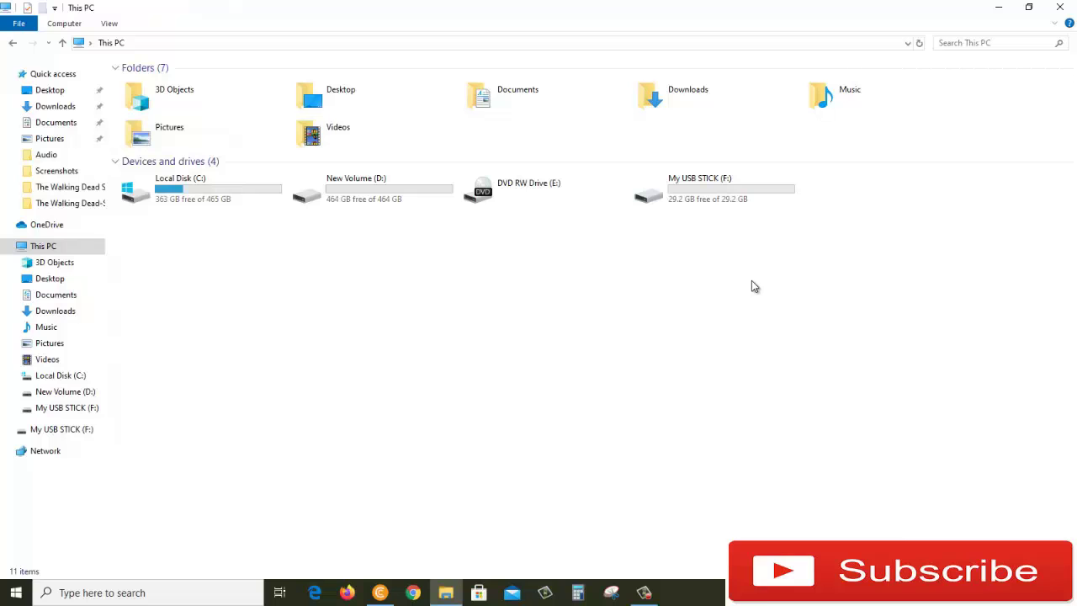
left_click(1071, 7)
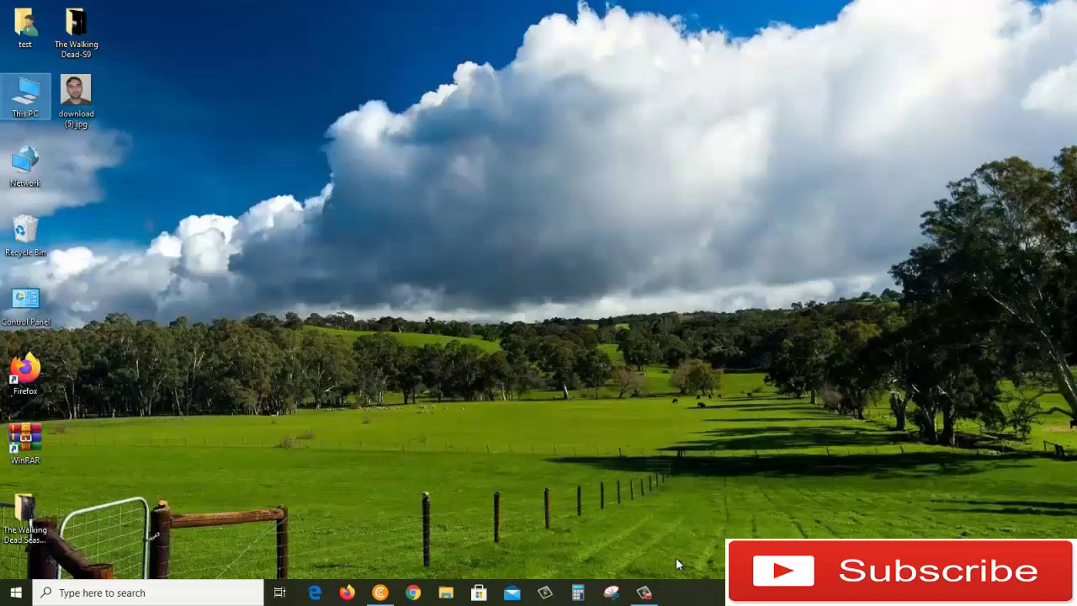